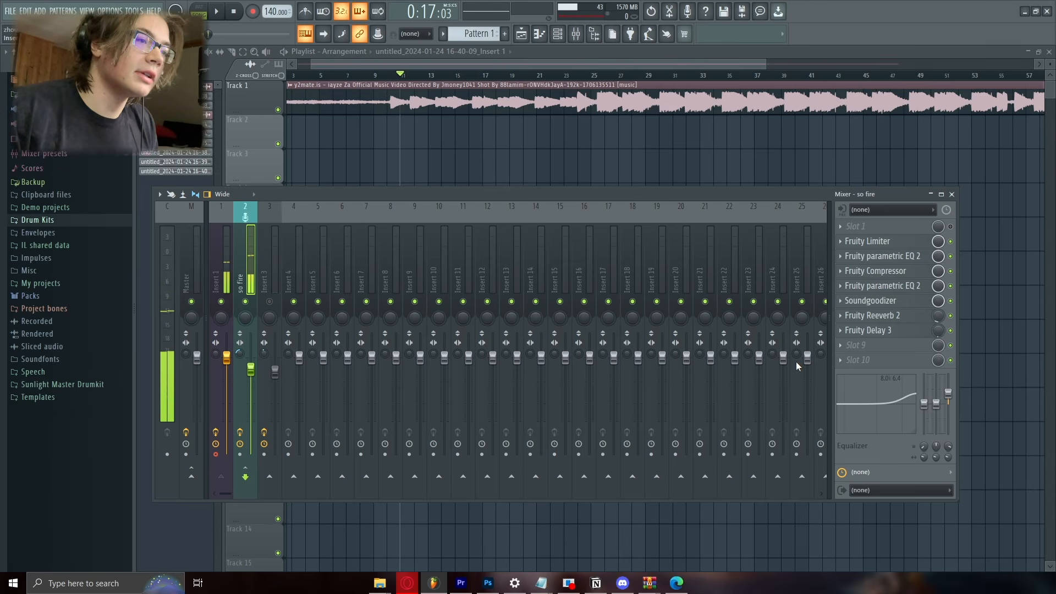
Step: Hide the mixer and move the playlist position back to before the vocal entry for recording
key(F9)
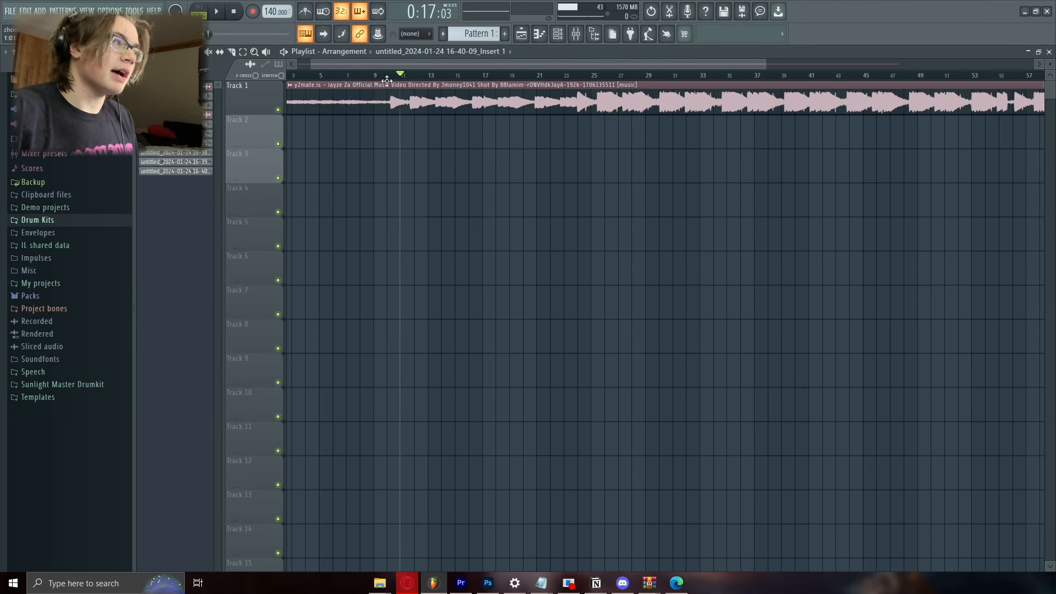
drag(387, 81, 363, 84)
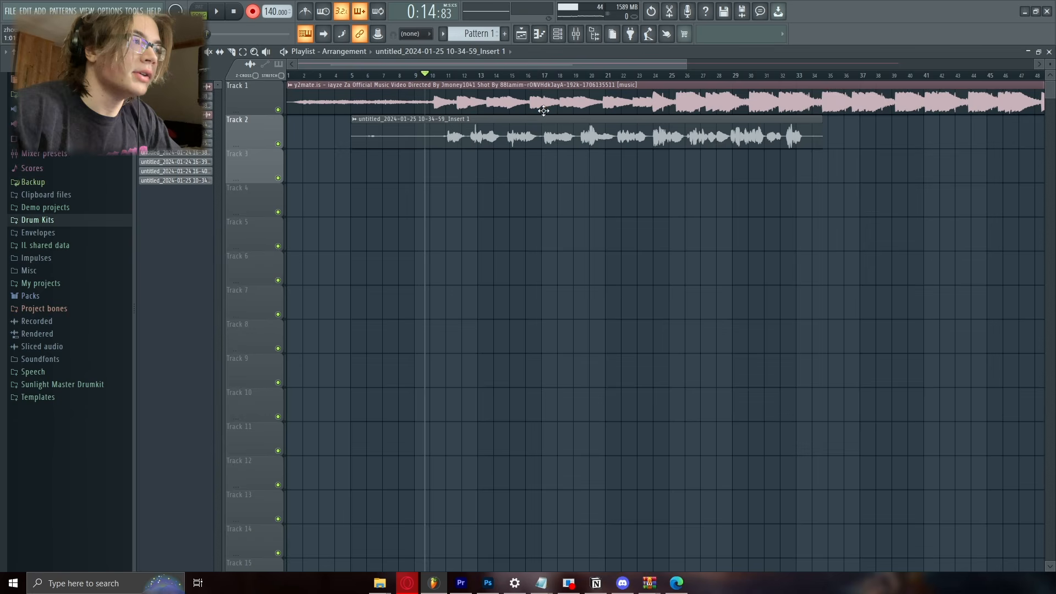
Step: Play back the recorded vocal take on Track 2 with the beat and check its timing against the waveform
scroll(451, 140, up, 10)
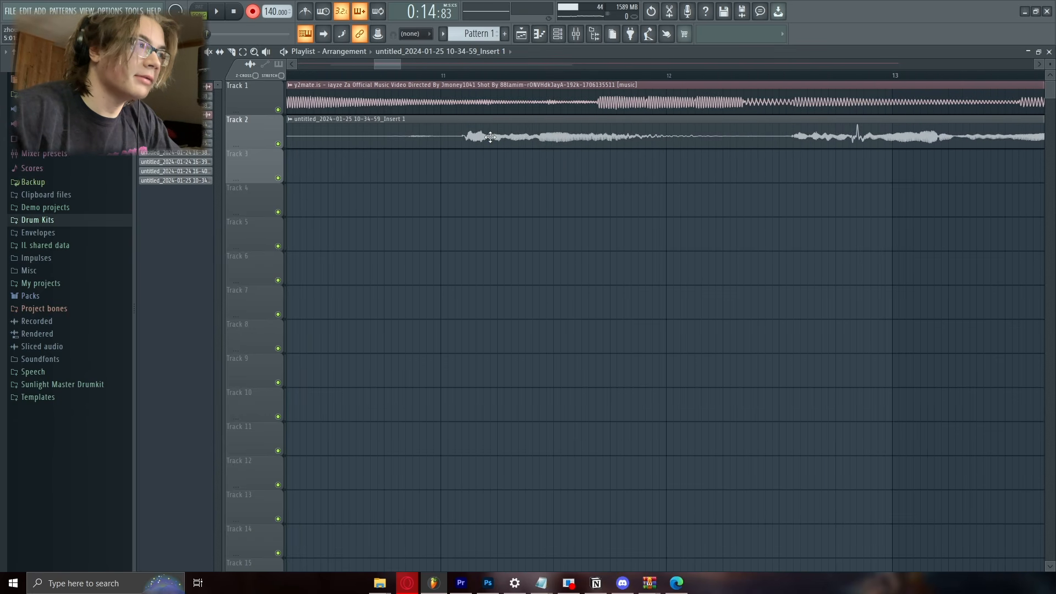
click(490, 137)
scroll(405, 195, down, 5)
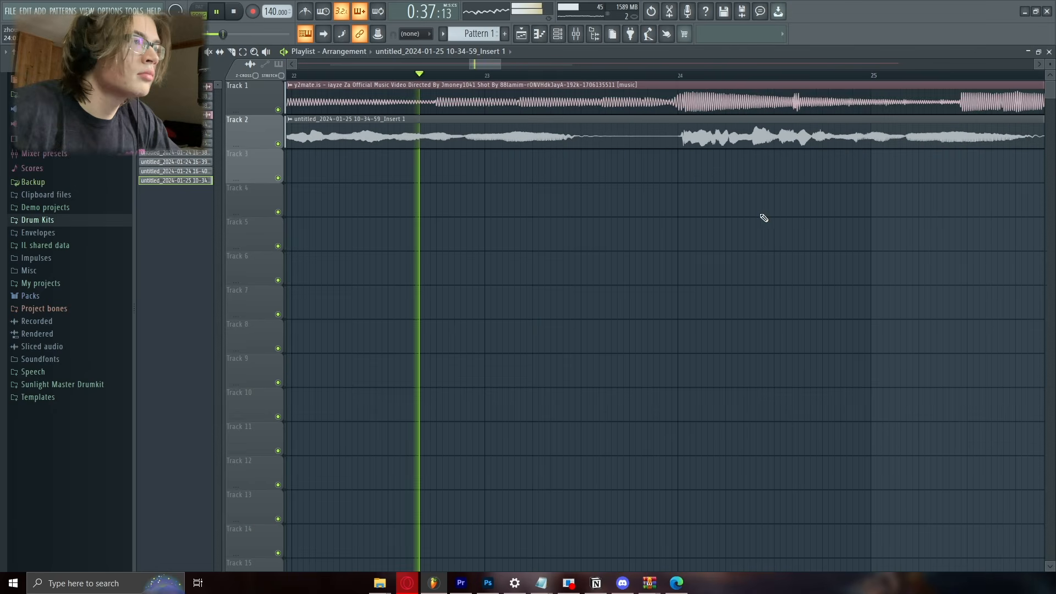
scroll(767, 220, up, 6)
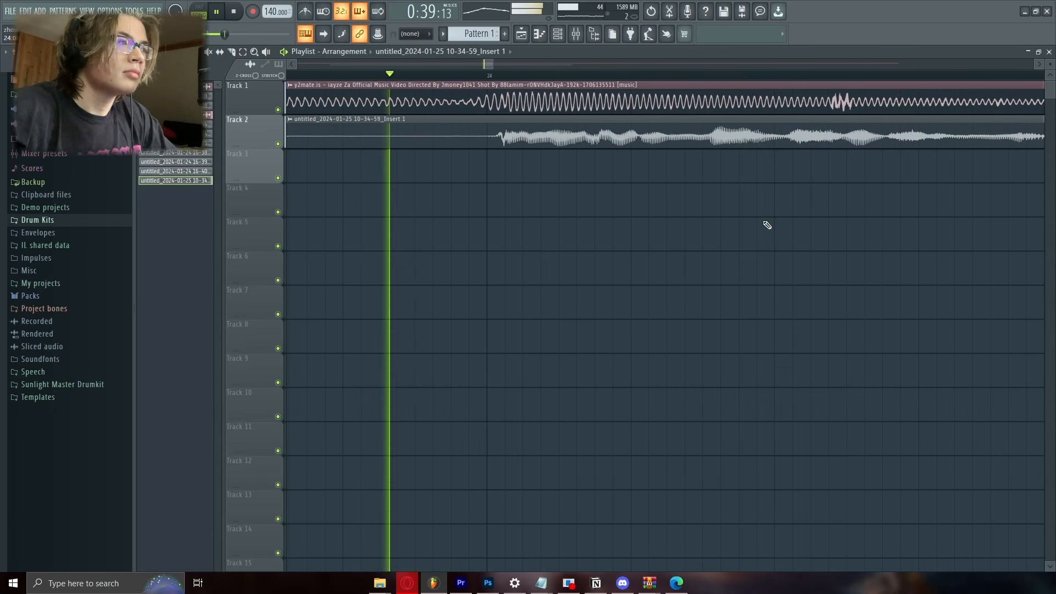
scroll(643, 245, down, 4)
scroll(642, 246, down, 3)
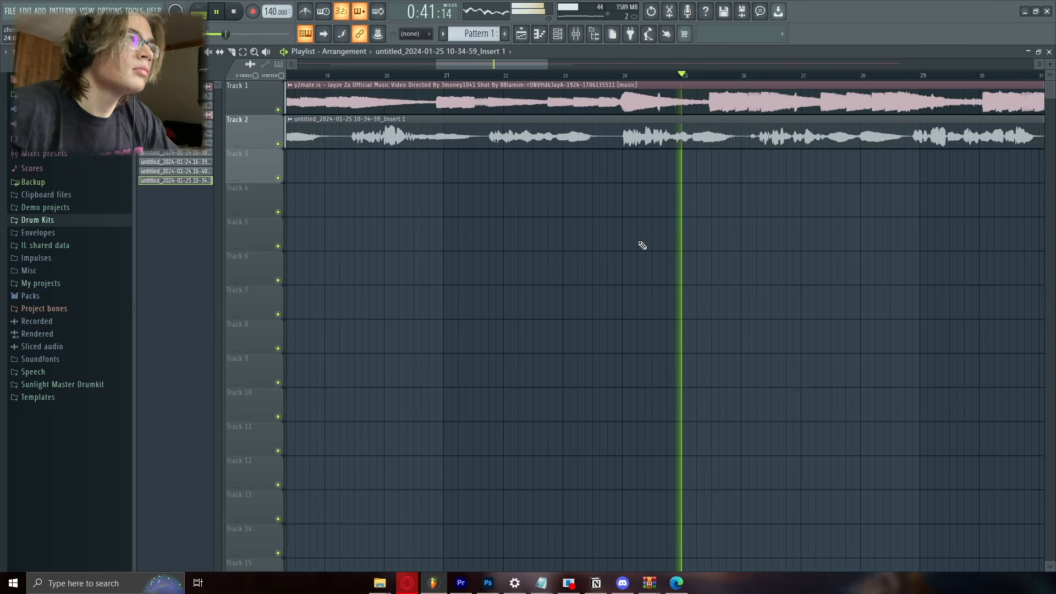
scroll(642, 246, down, 3)
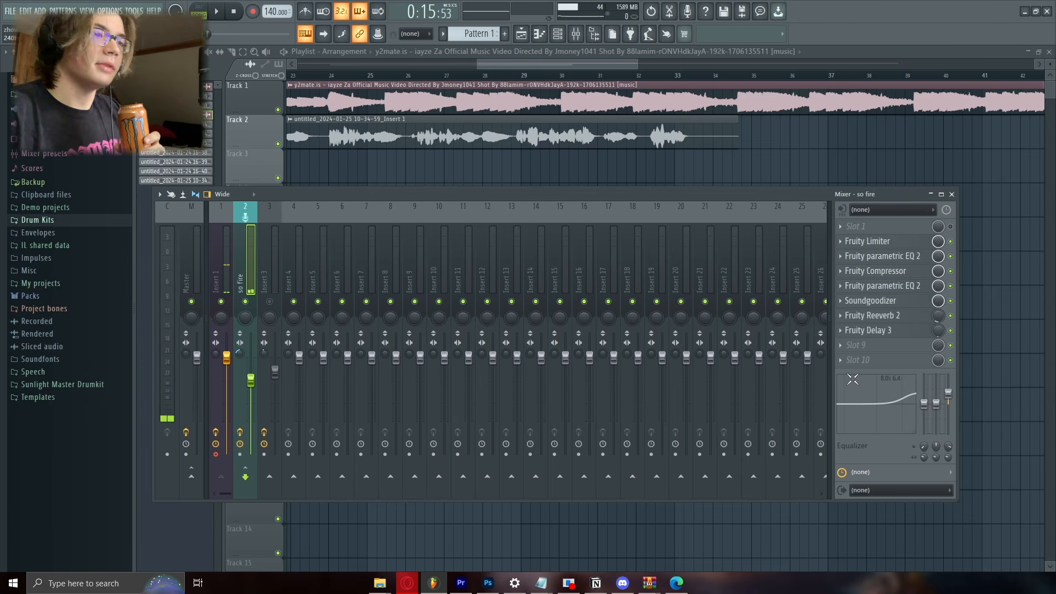
Step: Open the Fruity Limiter on the so fire mixer track and adjust its noise gate threshold, gain and release
click(867, 241)
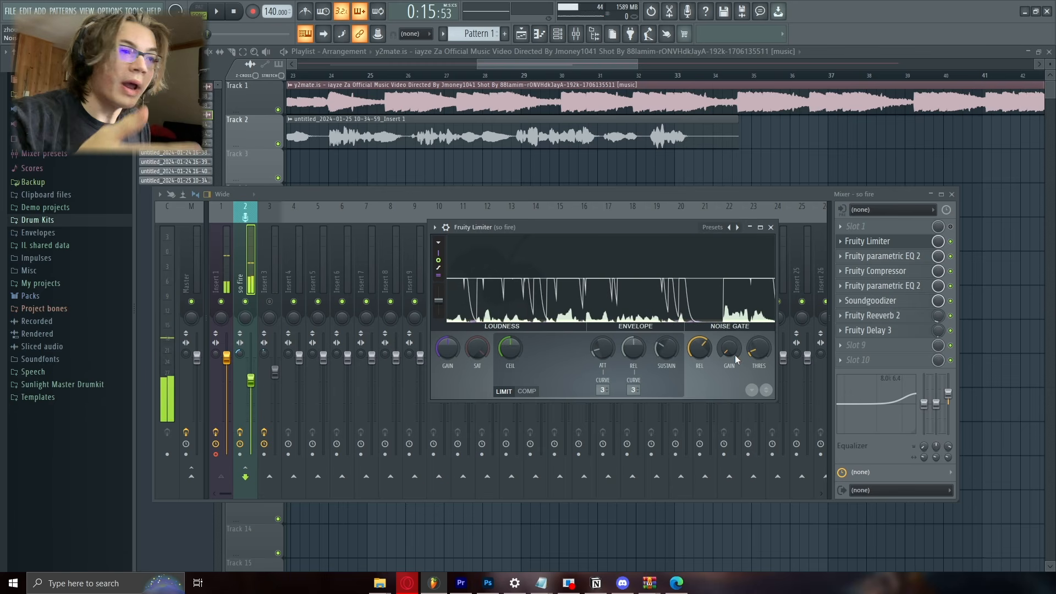
drag(759, 349, 763, 360)
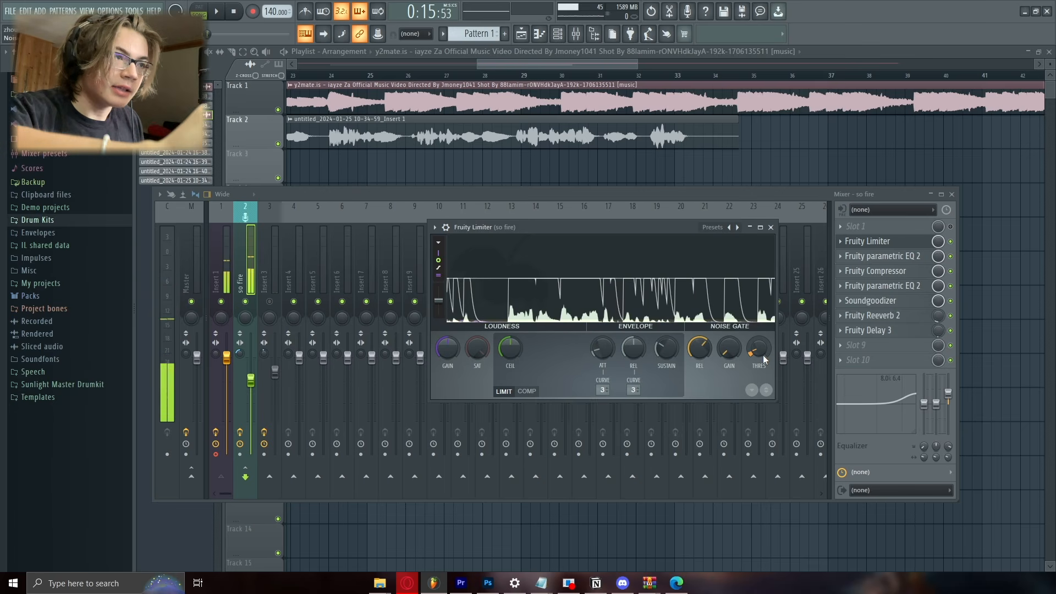
drag(758, 350, 759, 332)
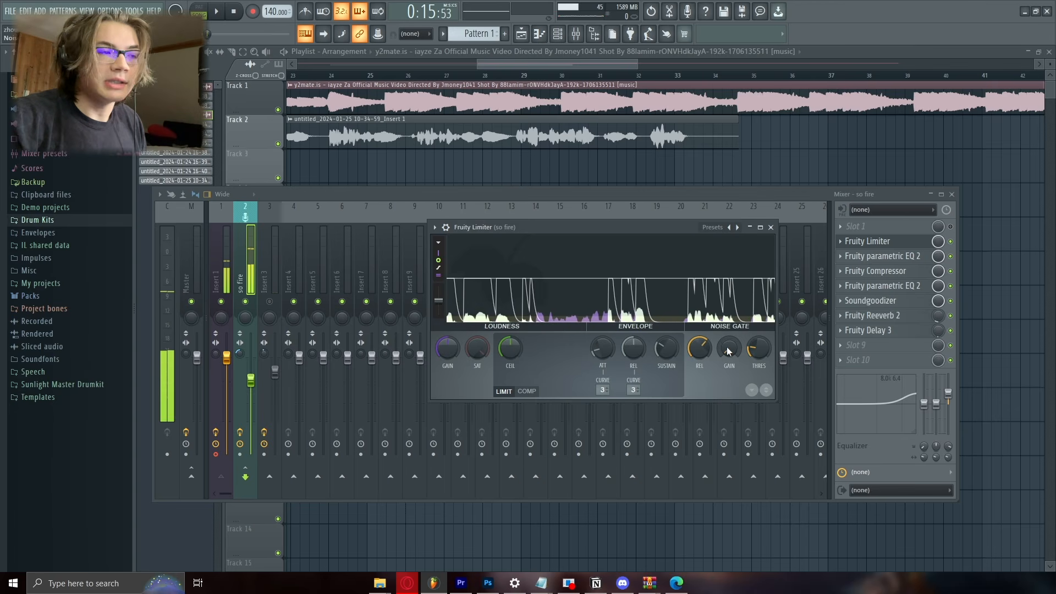
drag(727, 347, 736, 364)
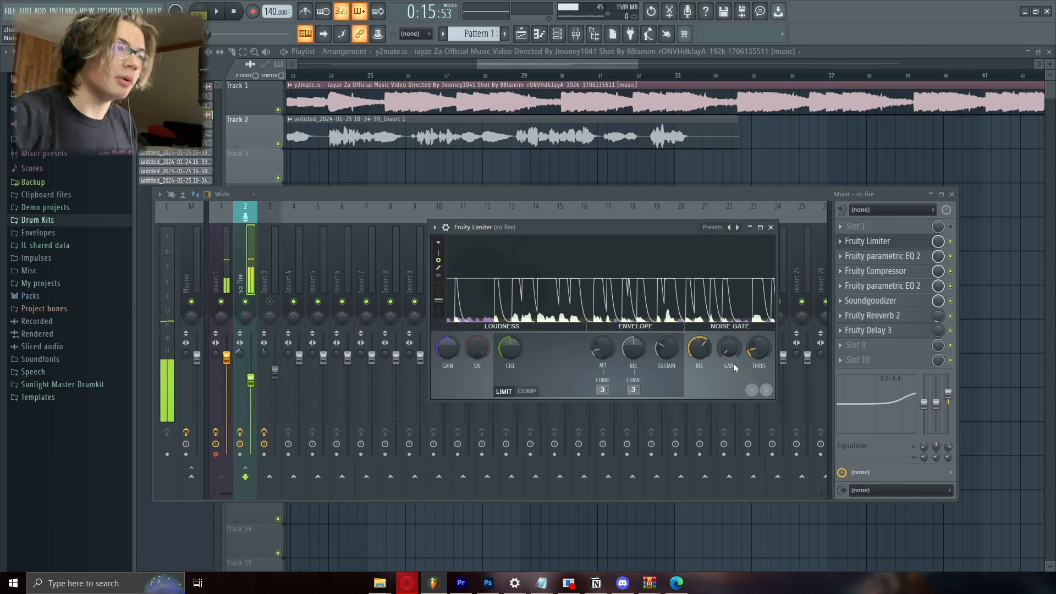
drag(700, 360, 701, 351)
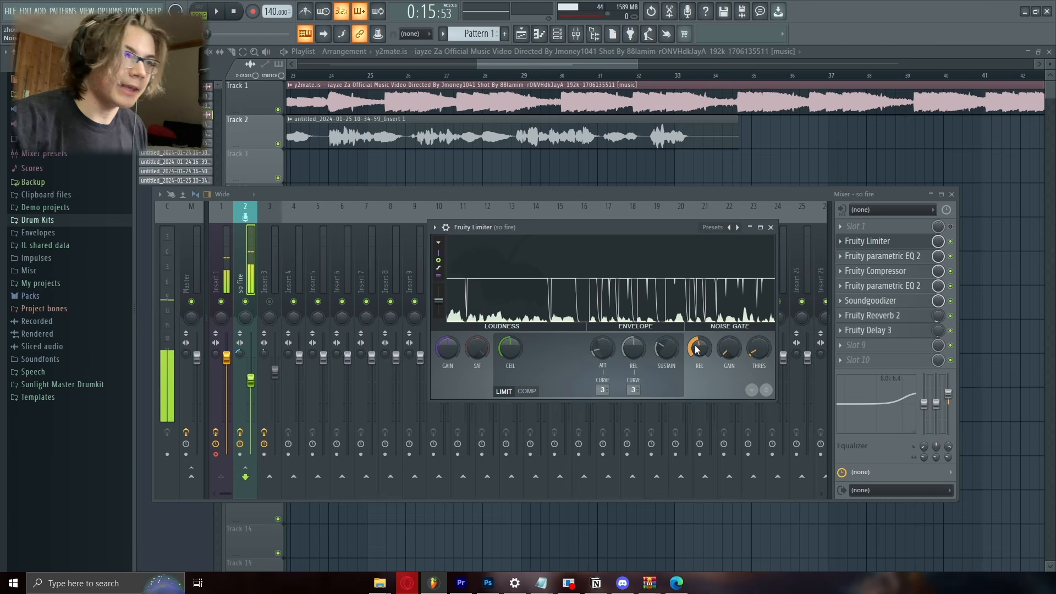
Step: Open the first Fruity parametric EQ 2 on the so fire track and raise band 1's cut-off frequency slightly
click(880, 256)
drag(727, 133, 683, 201)
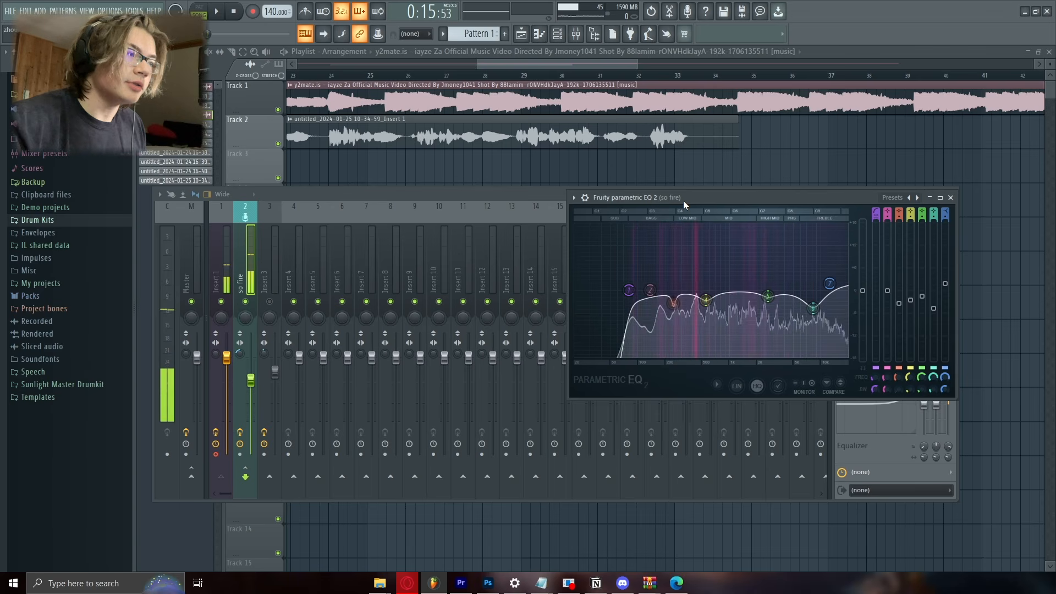
drag(629, 291, 630, 291)
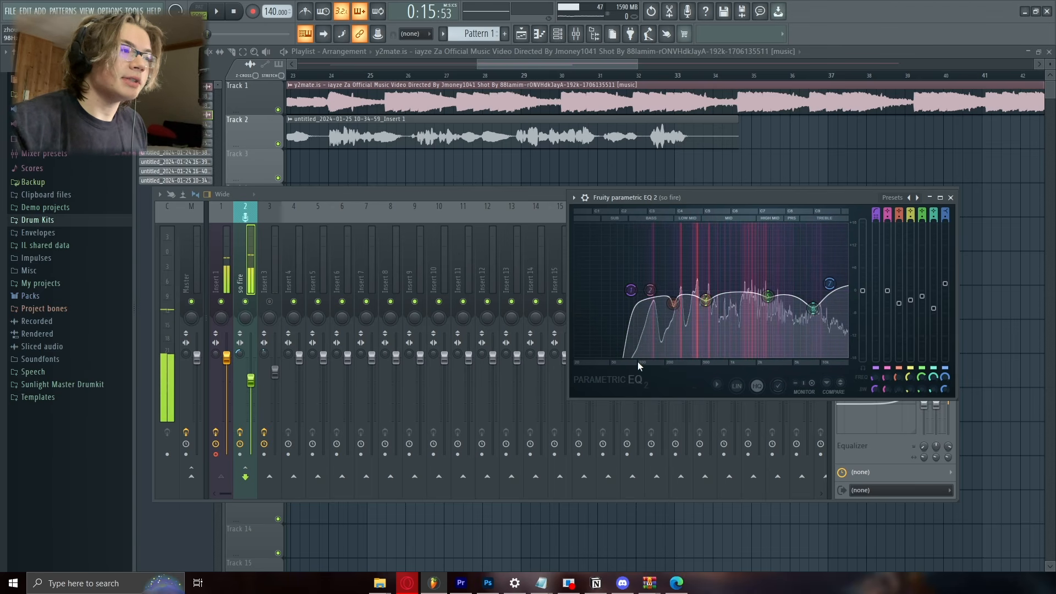
click(950, 197)
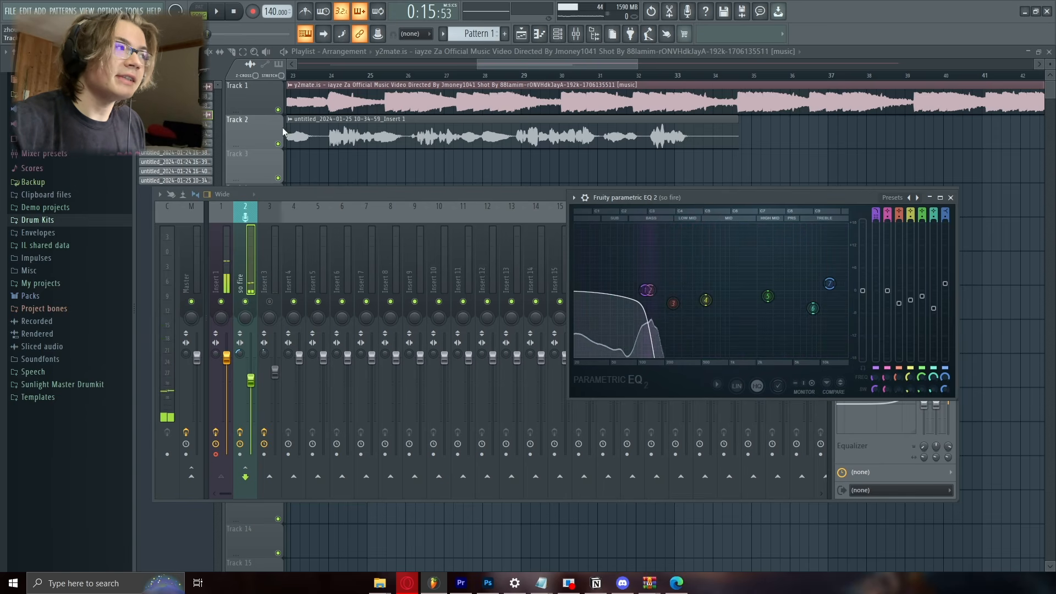
Step: Solo Track 2 and play the vocal from around bar 12 without the beat
right_click(277, 144)
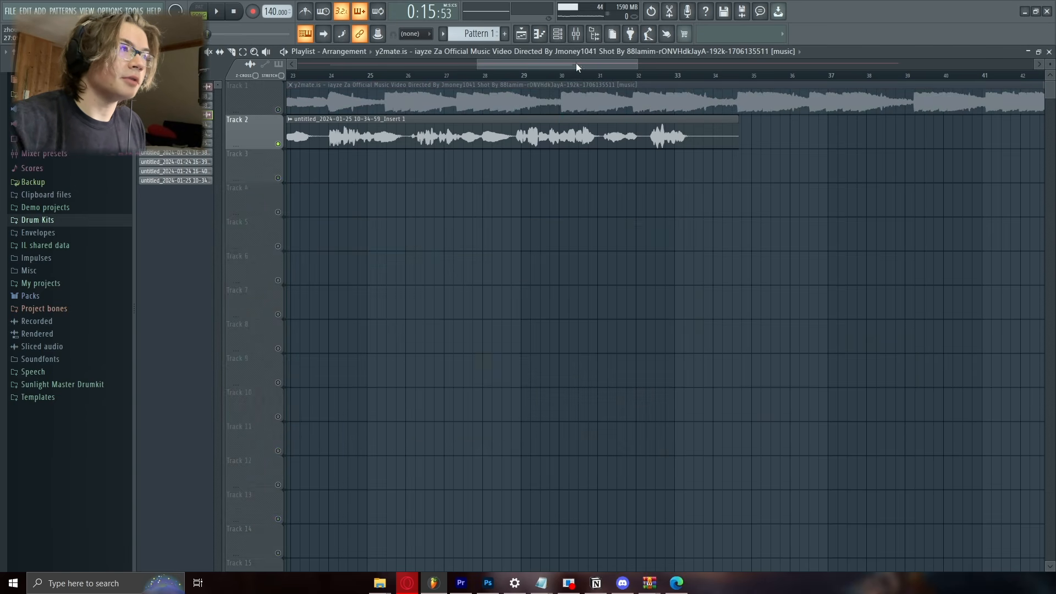
drag(575, 63, 472, 65)
click(374, 76)
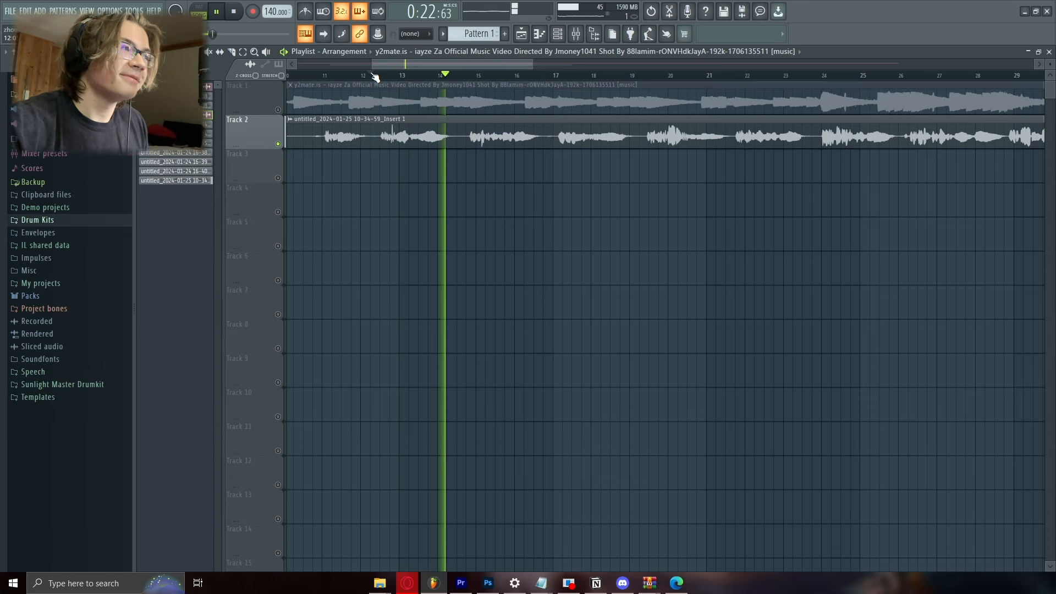
key(space)
Step: Set band 1 of the first Fruity parametric EQ 2 to High pass and lower its cut-off frequency slightly
click(575, 34)
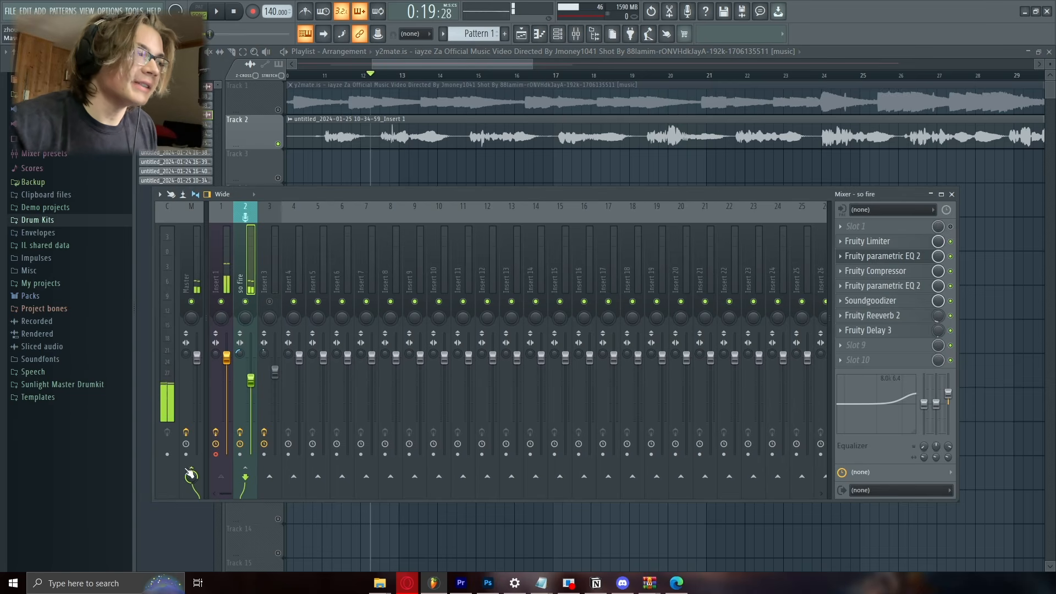
click(910, 258)
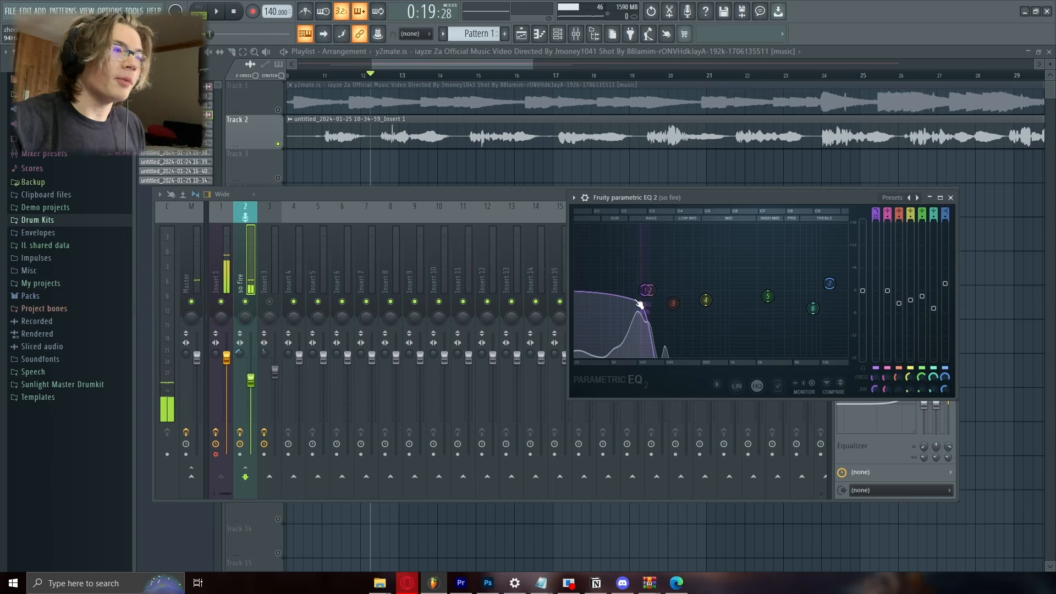
mouse_move(663, 318)
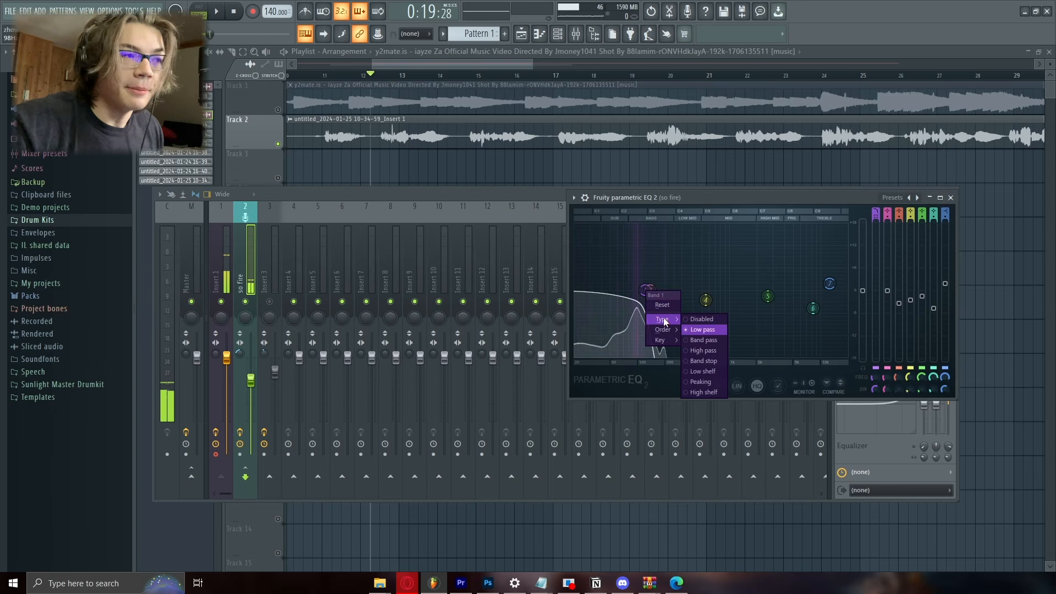
click(716, 348)
drag(648, 291, 643, 291)
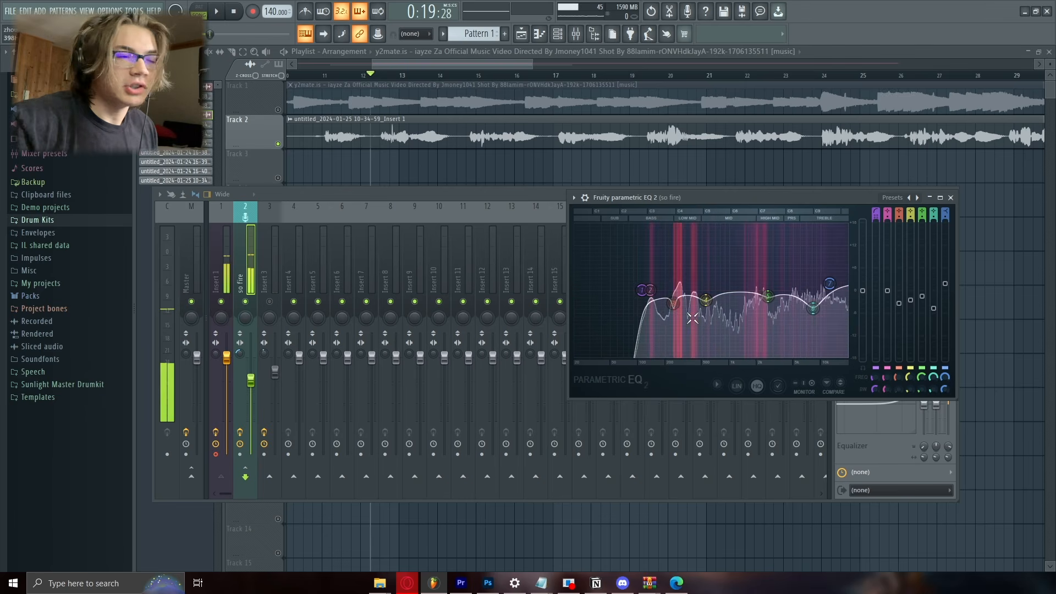
Step: Boost band 3 and sweep it through the low mids to find the resonance, finishing with a narrow cut there
drag(899, 303, 899, 290)
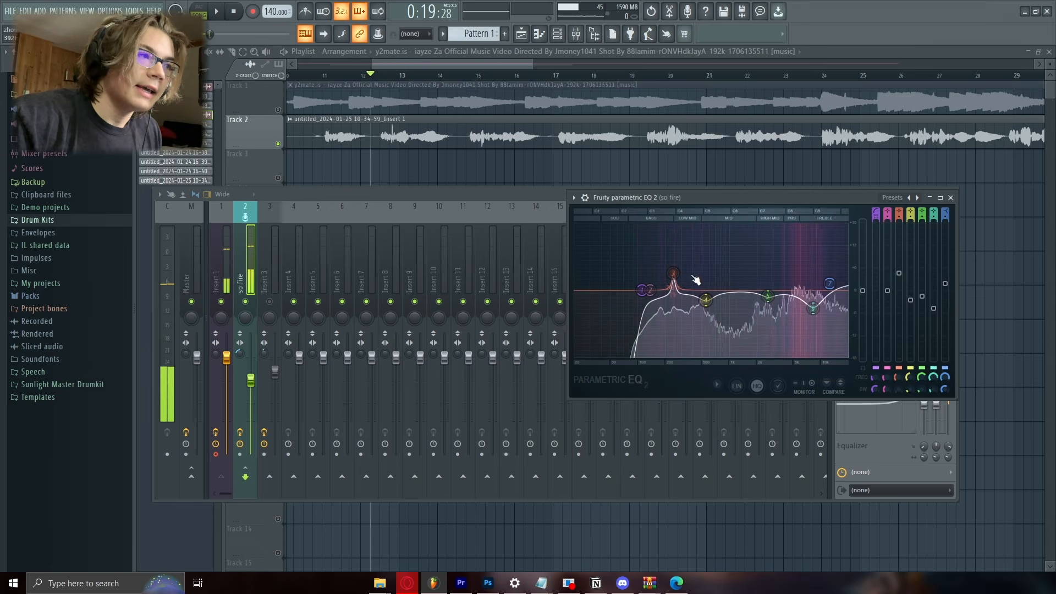
drag(673, 290, 661, 268)
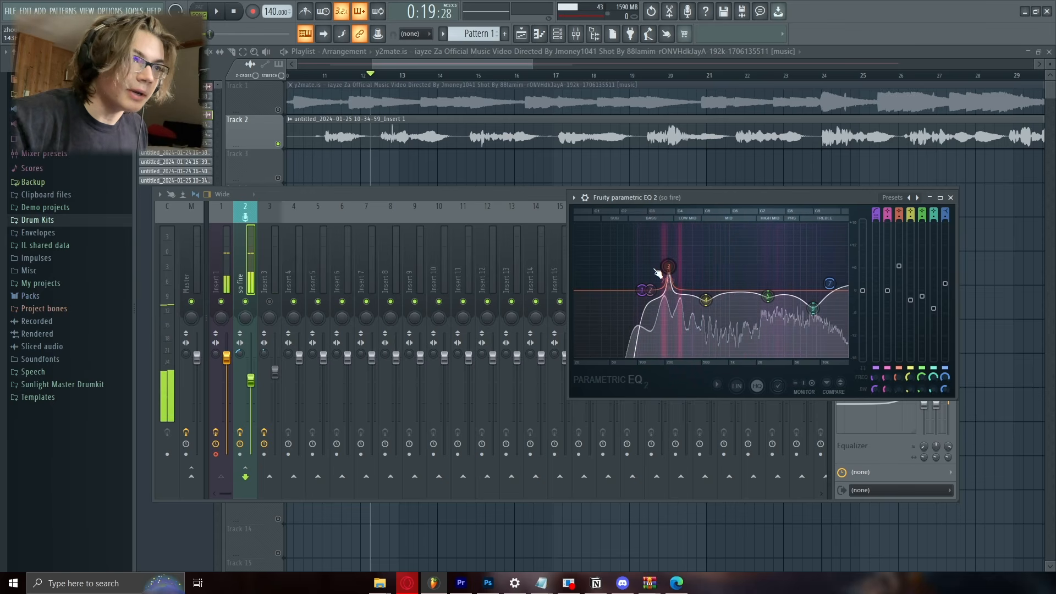
drag(898, 267, 899, 306)
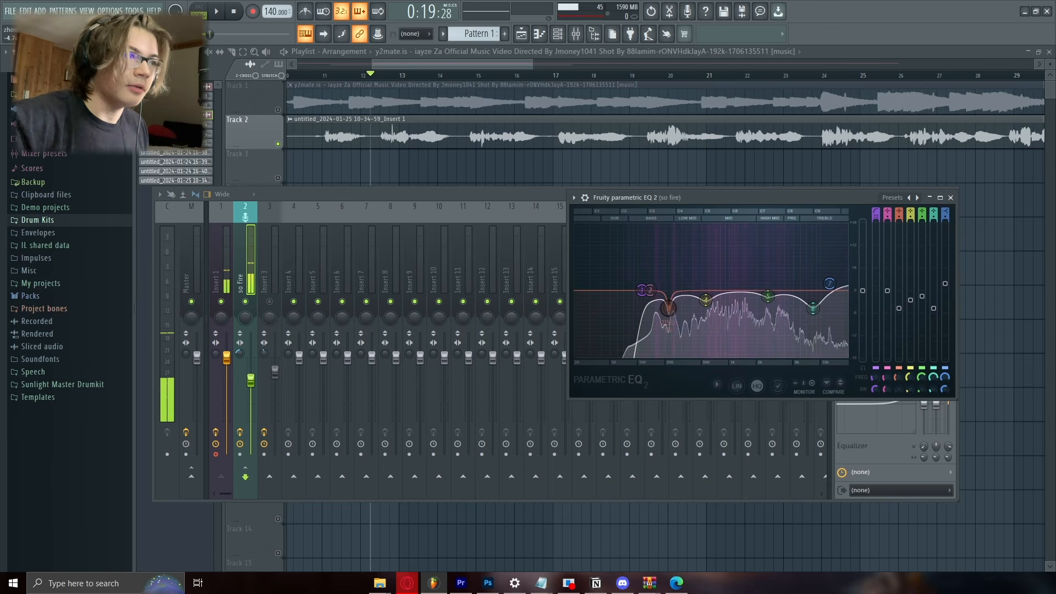
drag(668, 308, 669, 308)
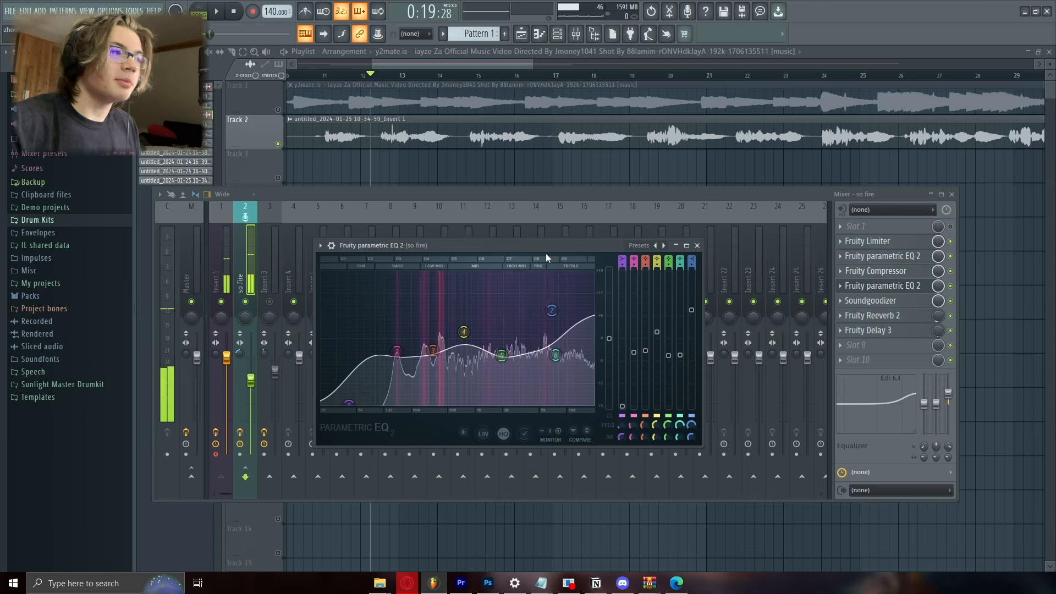
Step: In the second Fruity parametric EQ 2, raise band 1's low-cut frequency slightly, fine-tune band 2's bass gain and close the EQ
drag(499, 244, 652, 212)
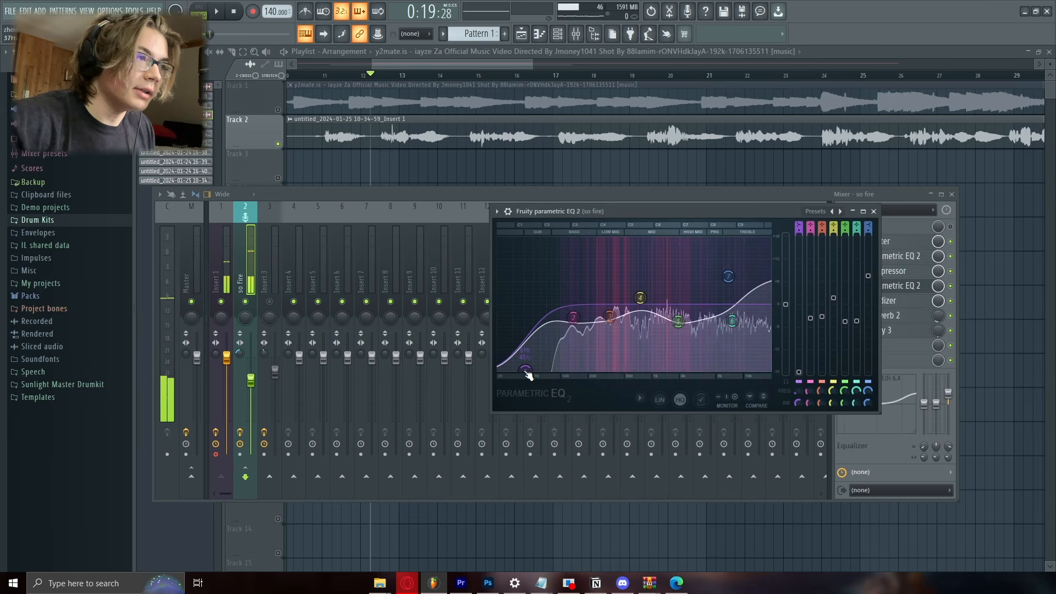
drag(526, 373, 533, 371)
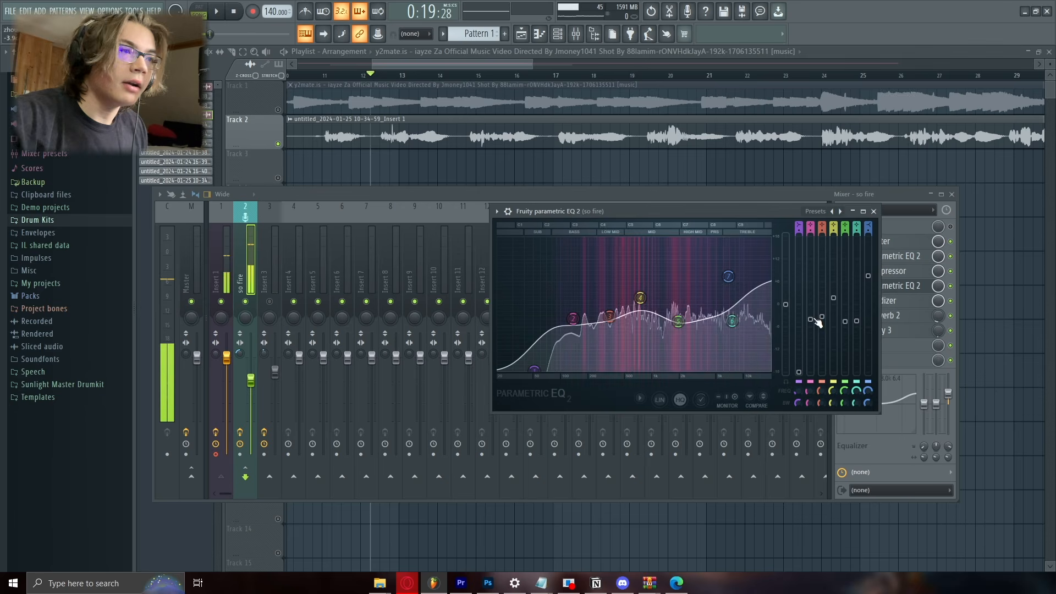
drag(573, 304, 573, 330)
drag(572, 321, 572, 314)
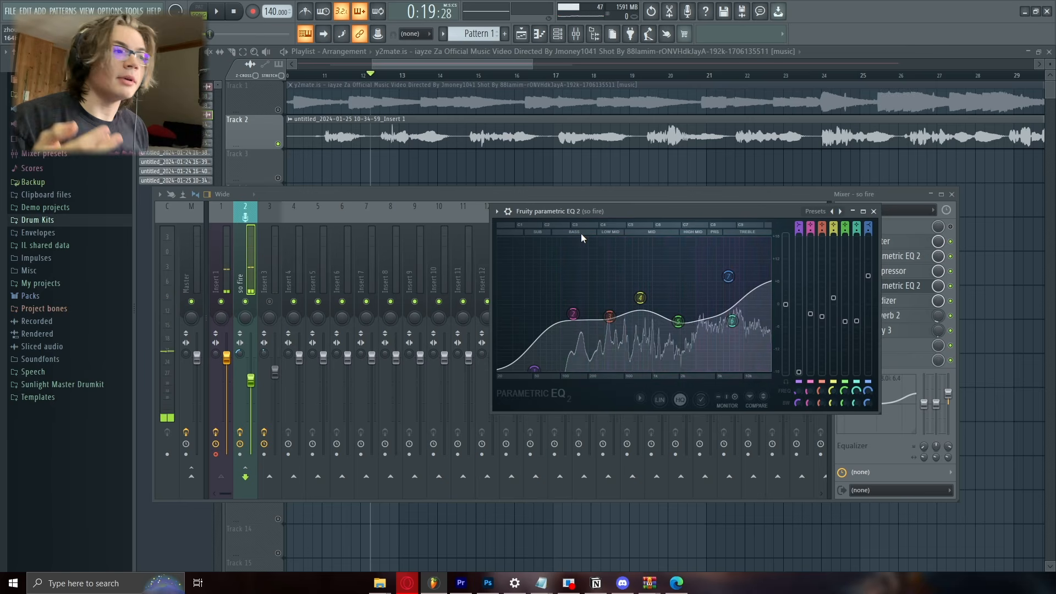
mouse_move(574, 314)
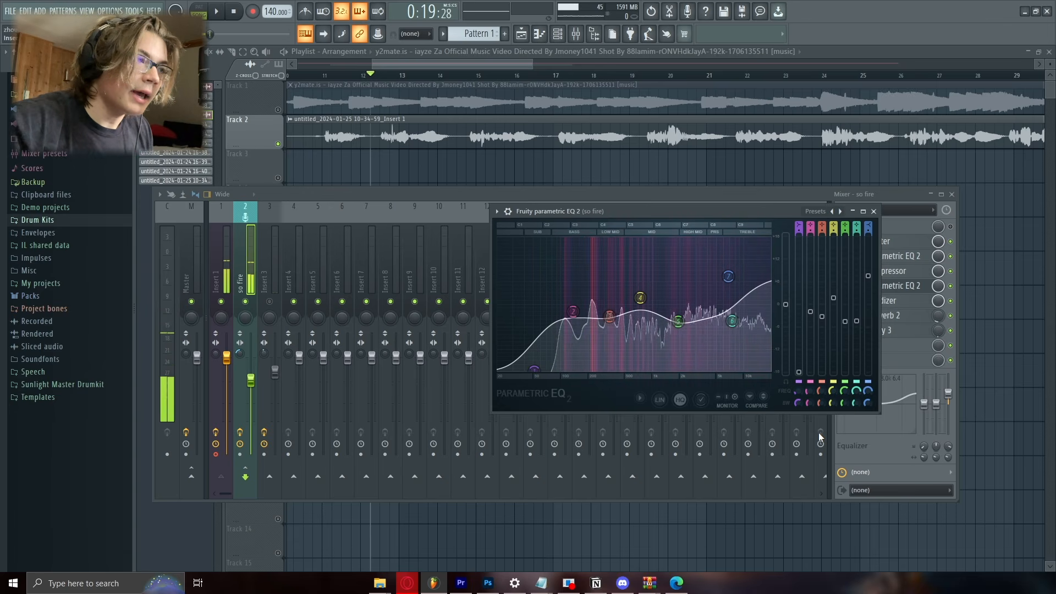
mouse_move(737, 285)
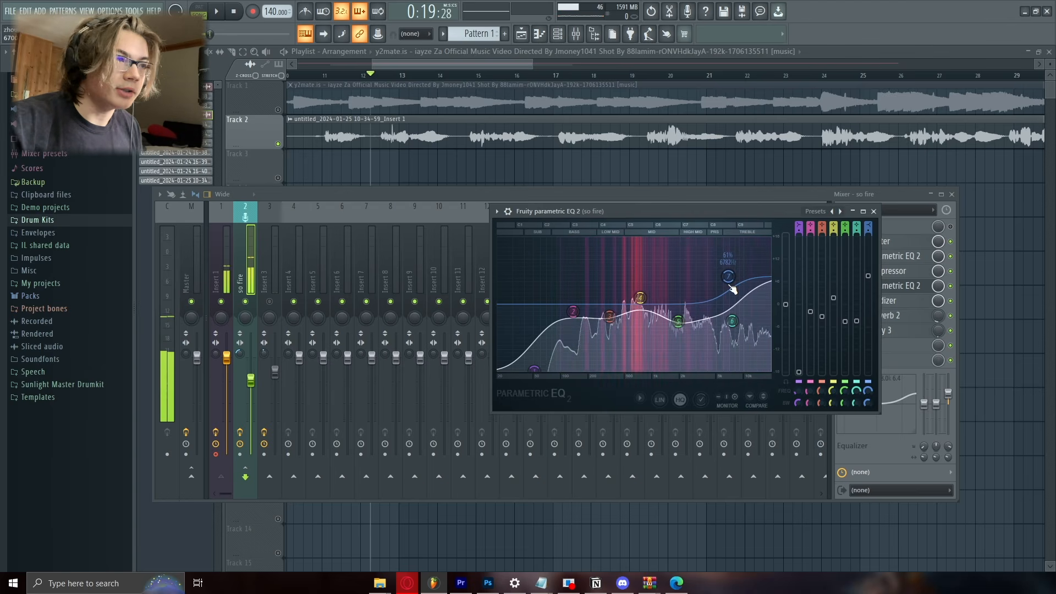
click(873, 212)
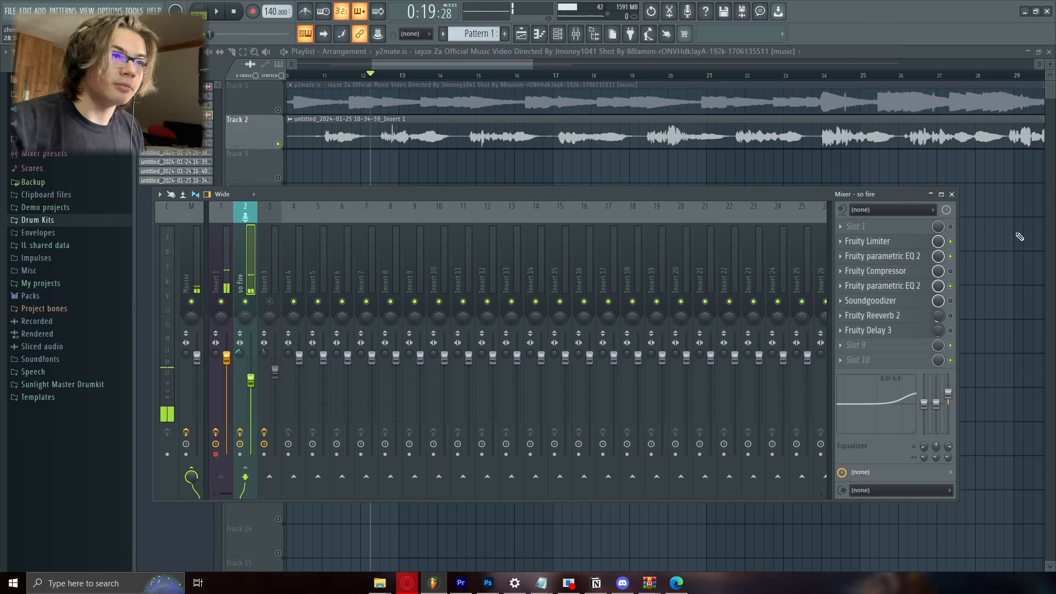
Step: Play the vocal briefly and open the Fruity Compressor on the so fire track, moving its window clear of the effect slots
key(space)
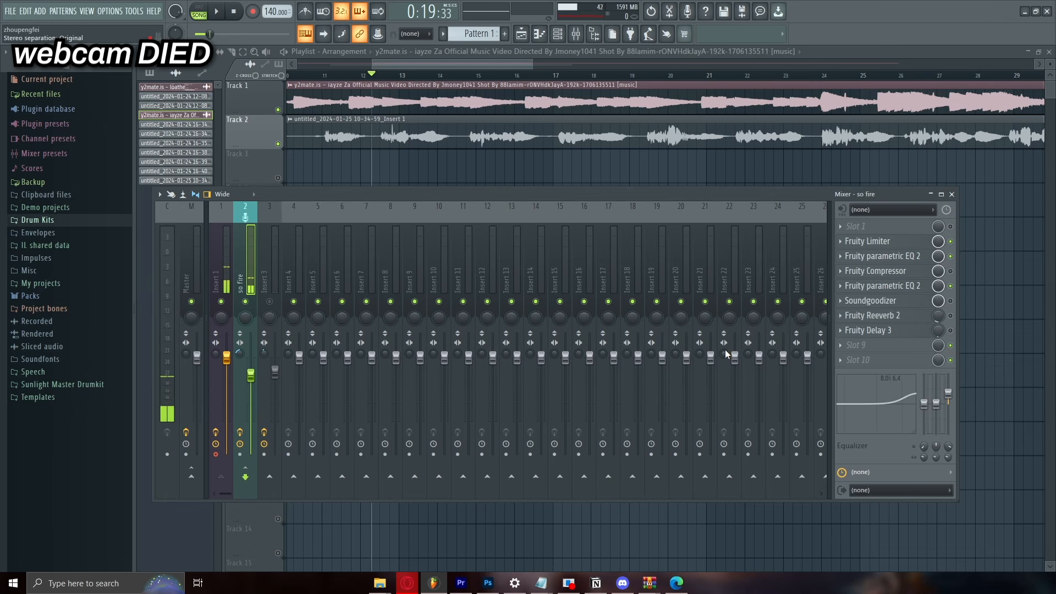
click(875, 271)
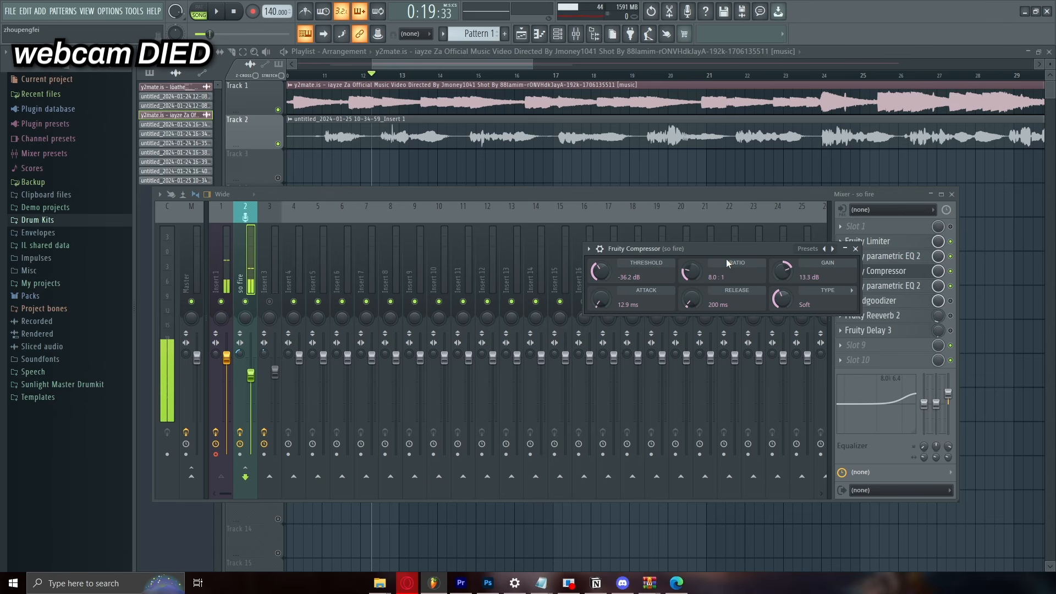
drag(649, 250, 655, 251)
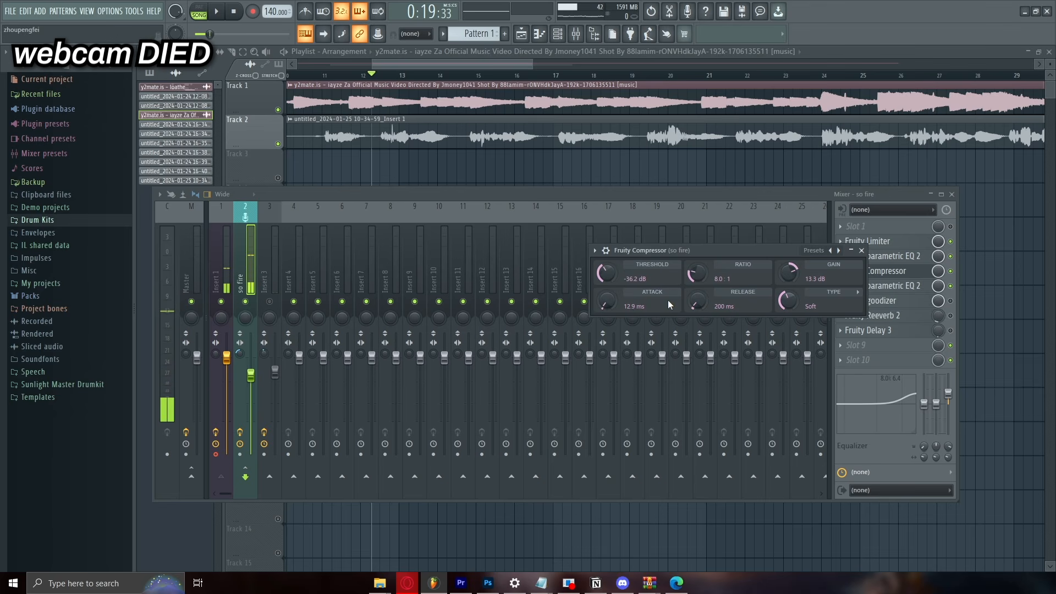
drag(700, 250, 658, 243)
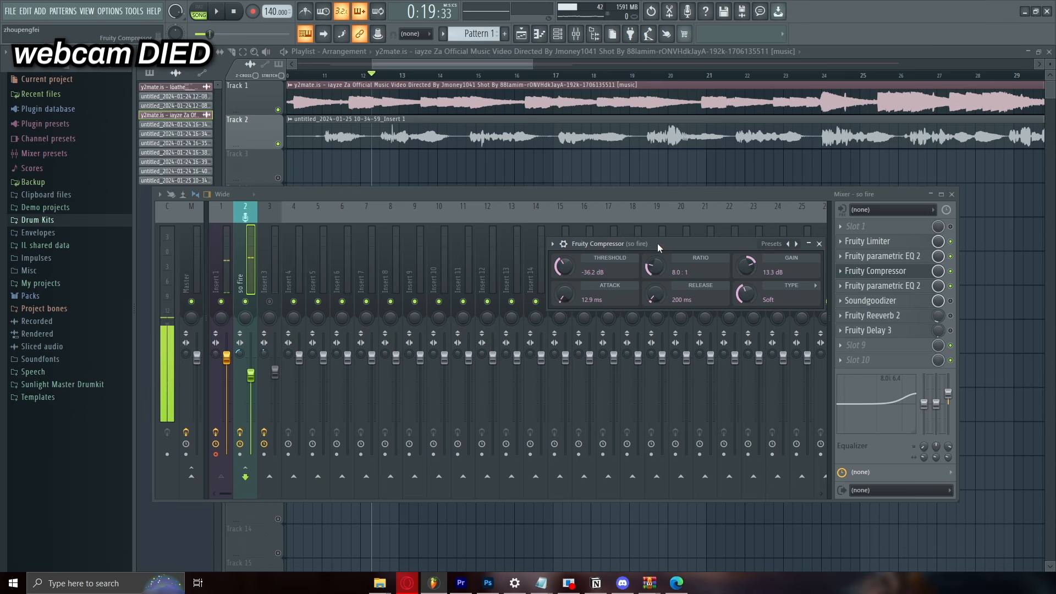
Step: Set the Fruity Compressor on the so fire track to ratio 4.0:1, gain 9.0 dB, attack 0.0 ms and release 1 ms
drag(654, 268, 654, 279)
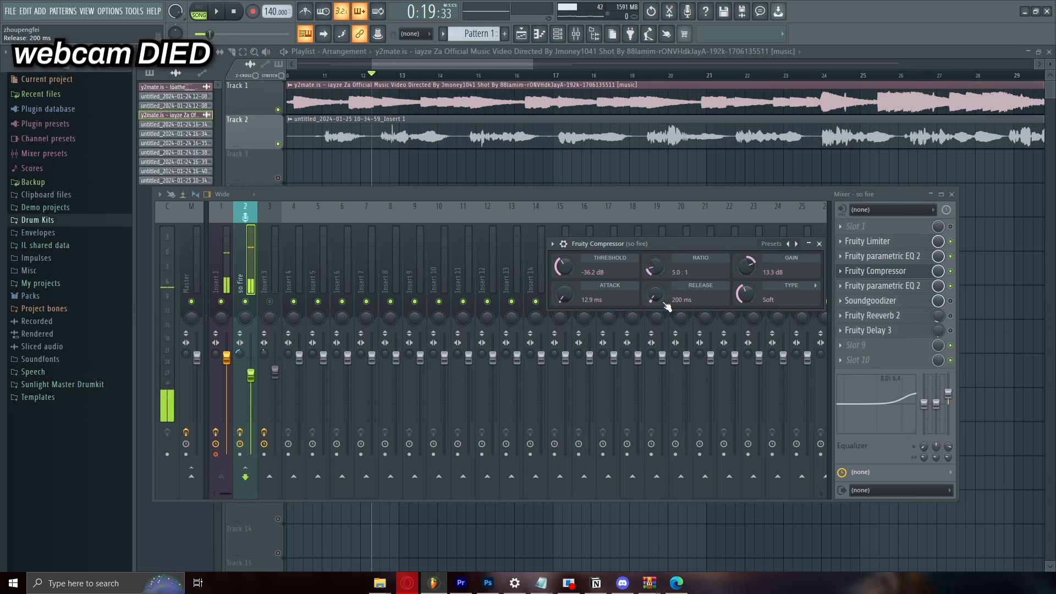
drag(747, 266, 746, 277)
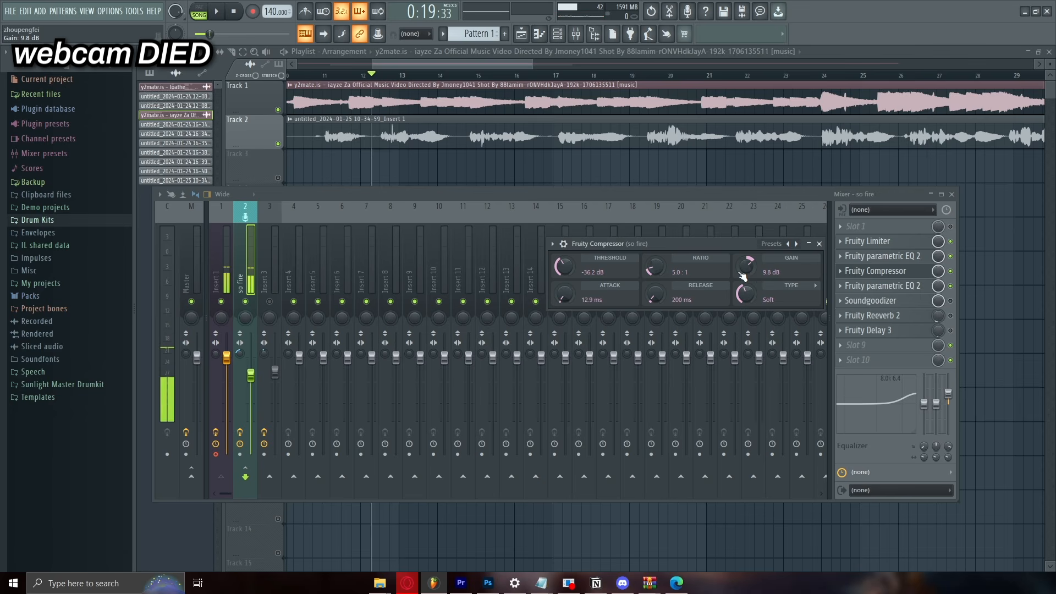
drag(746, 266, 746, 269)
drag(564, 295, 564, 318)
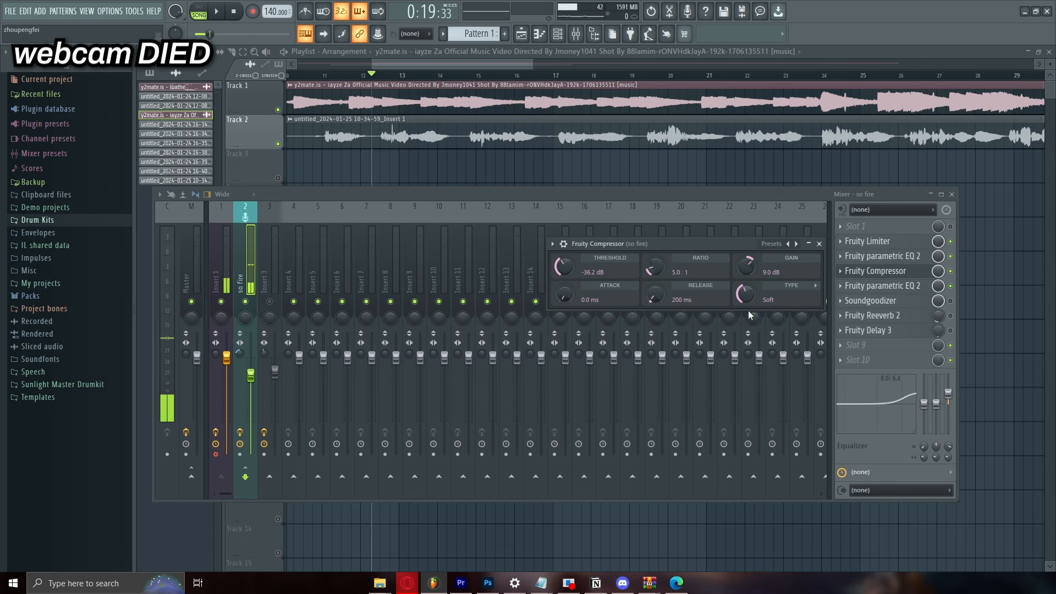
drag(655, 295, 654, 319)
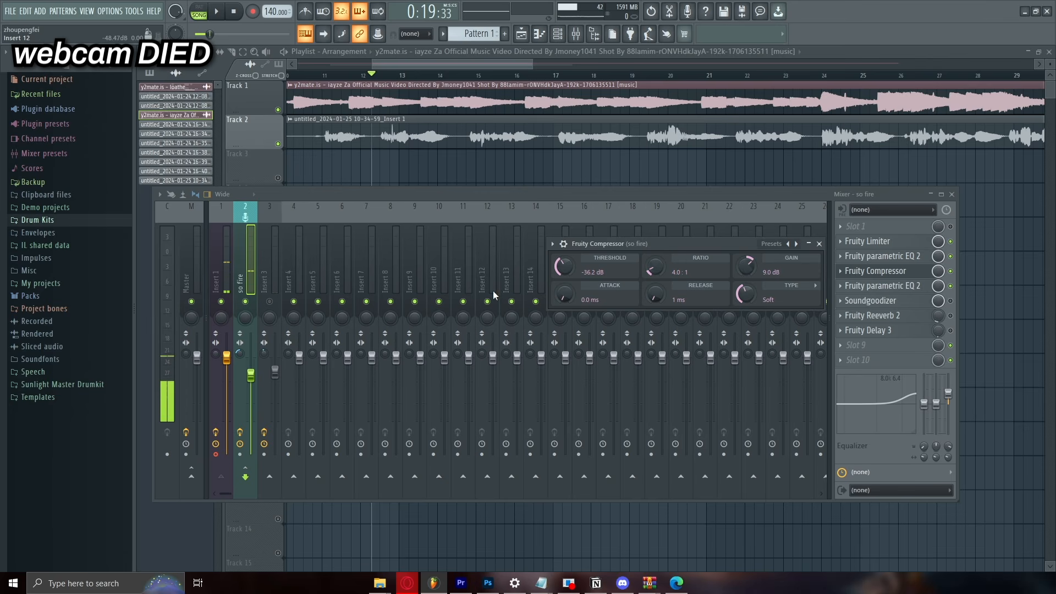
click(186, 243)
click(243, 247)
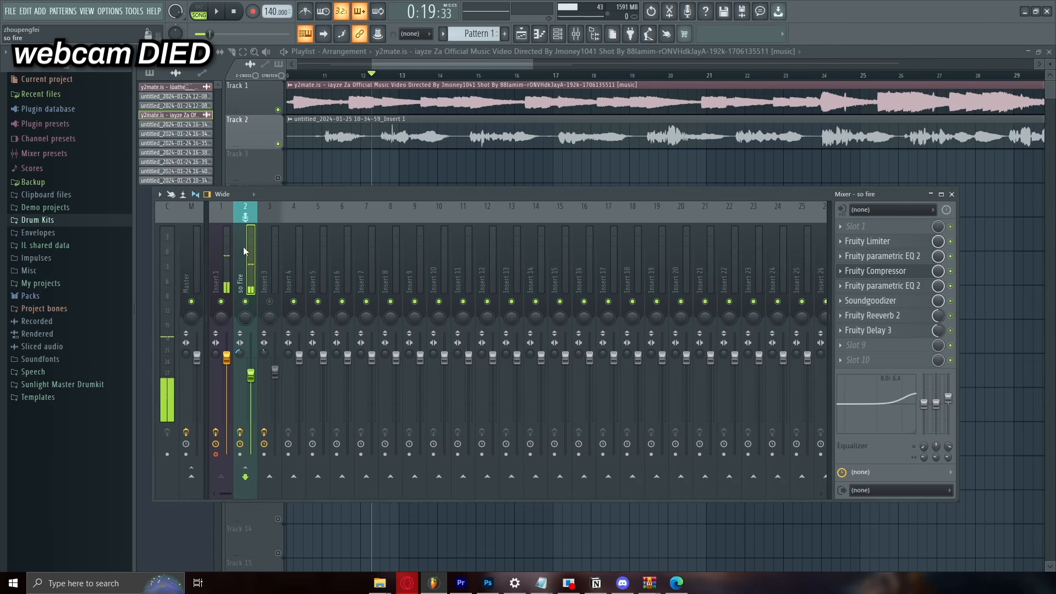
click(906, 274)
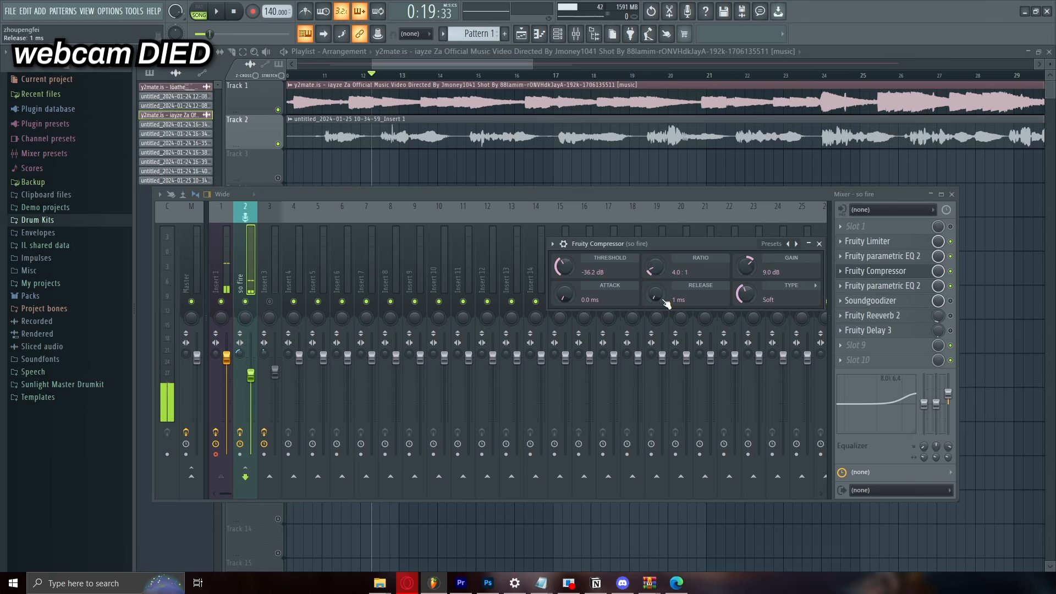
Step: Replace Soundgoodizer on the so fire track with the VST3 version of Fresh Air
click(891, 302)
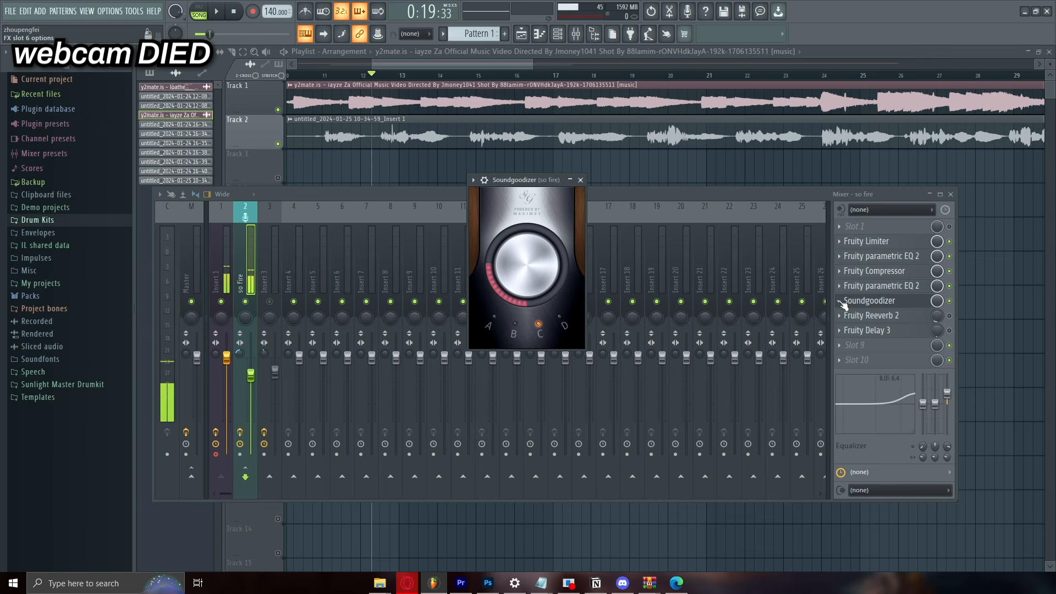
right_click(867, 303)
mouse_move(869, 310)
click(710, 19)
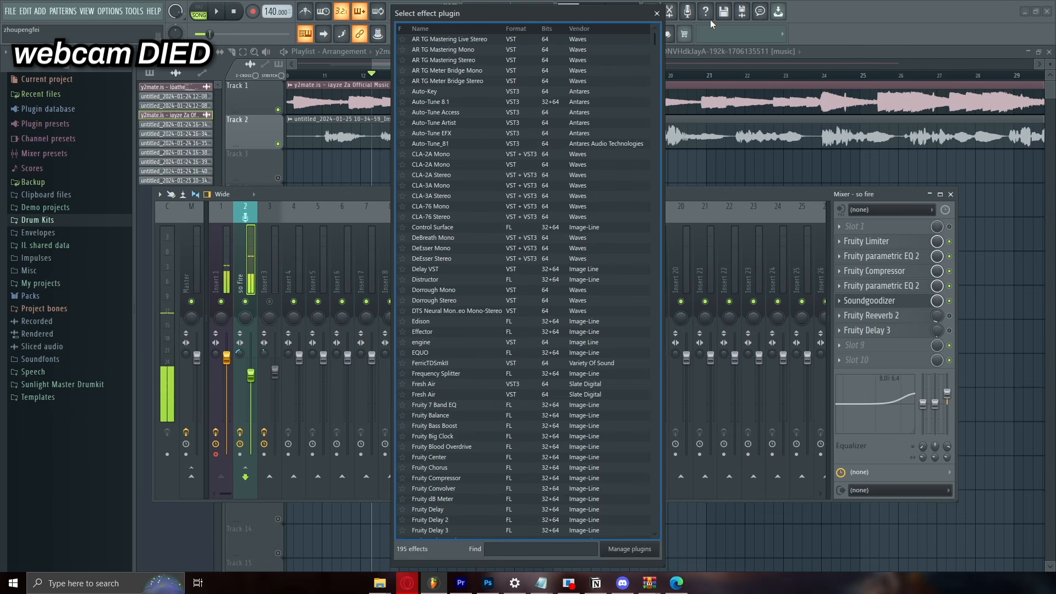
text(fresh)
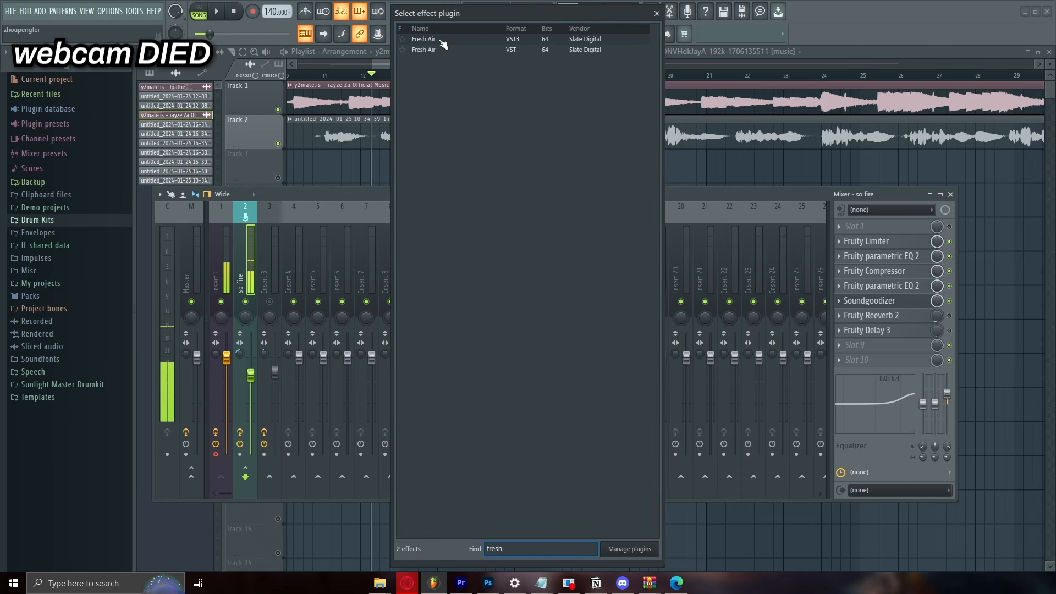
double_click(441, 40)
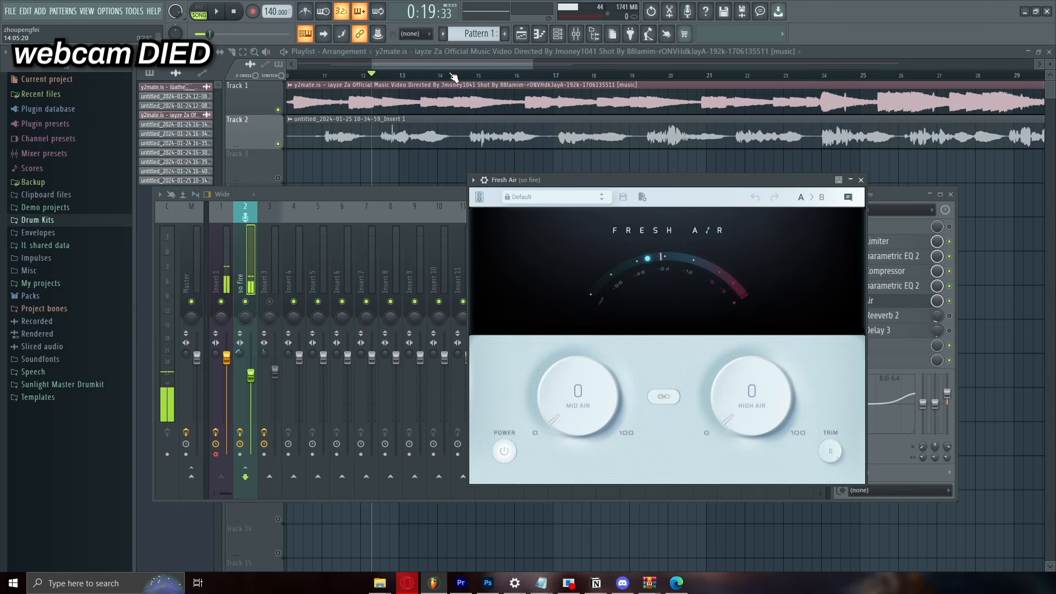
Step: Raise Mid Air to 25% in Fresh Air and close the plugin
scroll(600, 409, up, 2)
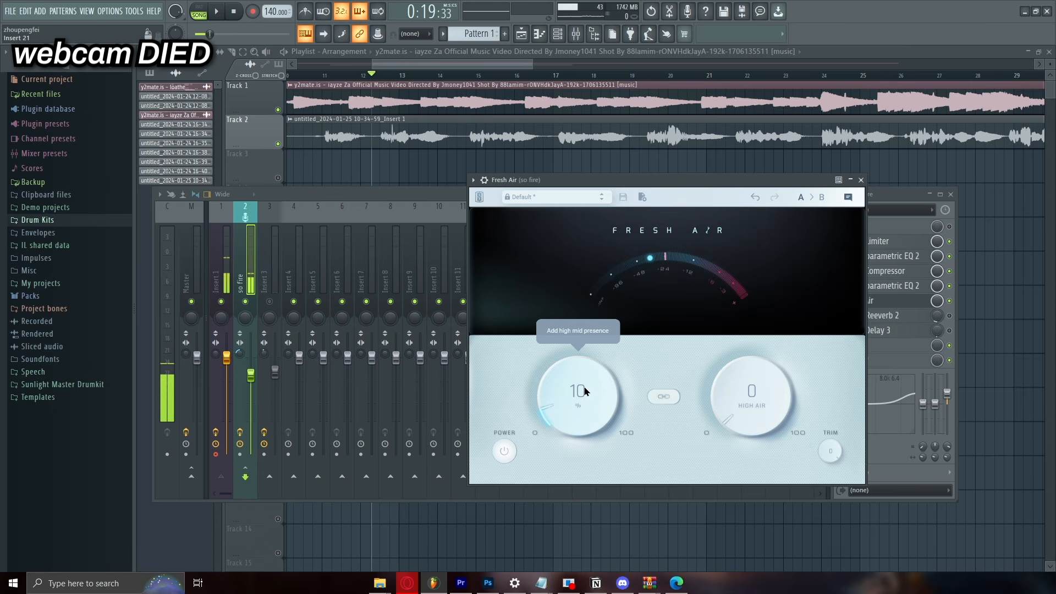
drag(585, 391, 579, 363)
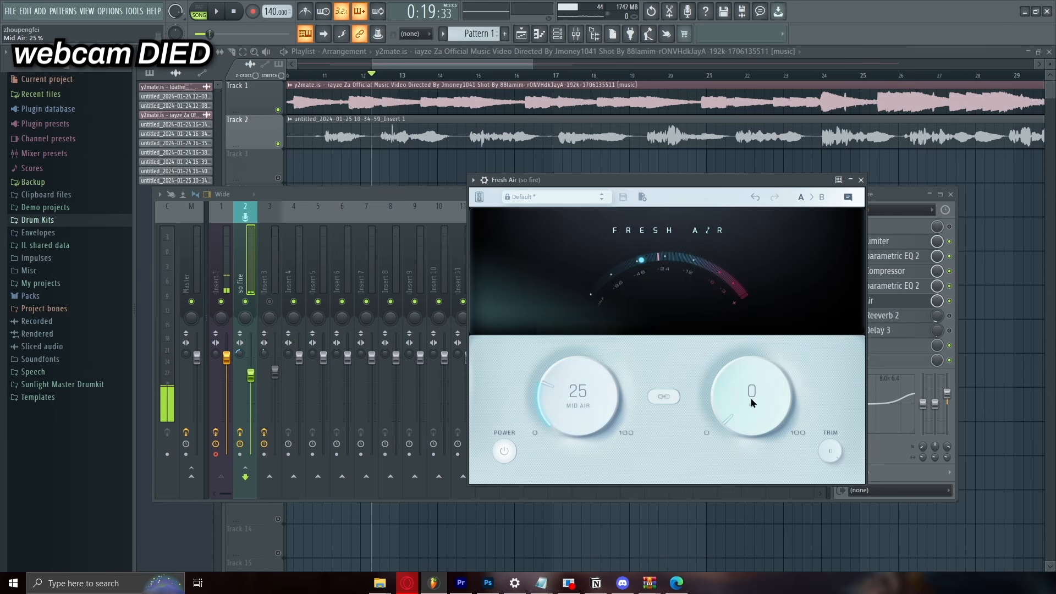
click(862, 180)
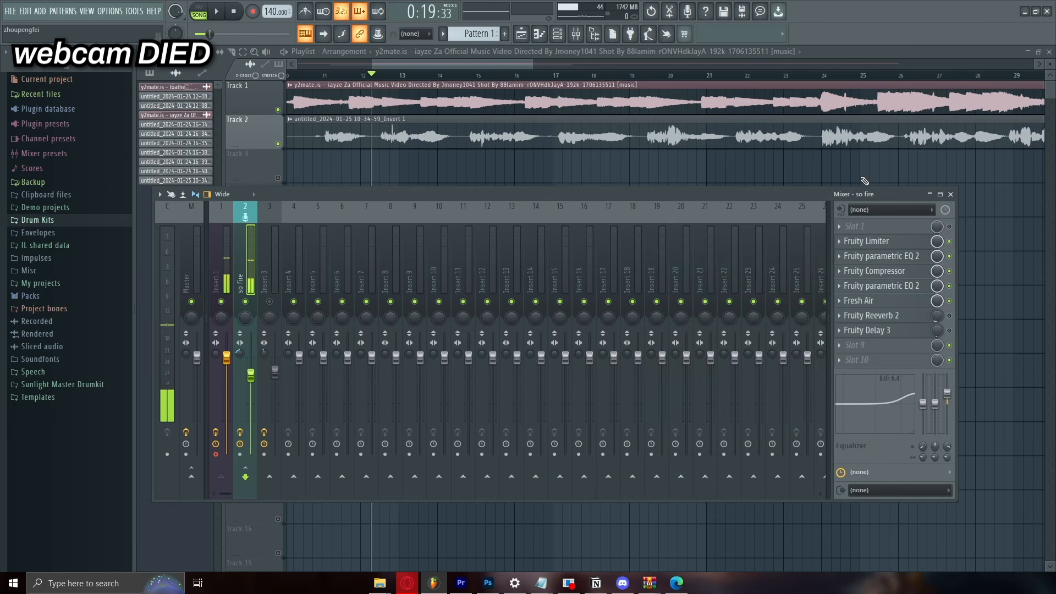
Step: Check the Fruity Reeverb 2 and Fruity Delay 3 settings and the high-shelf EQ level on the so fire track
click(891, 317)
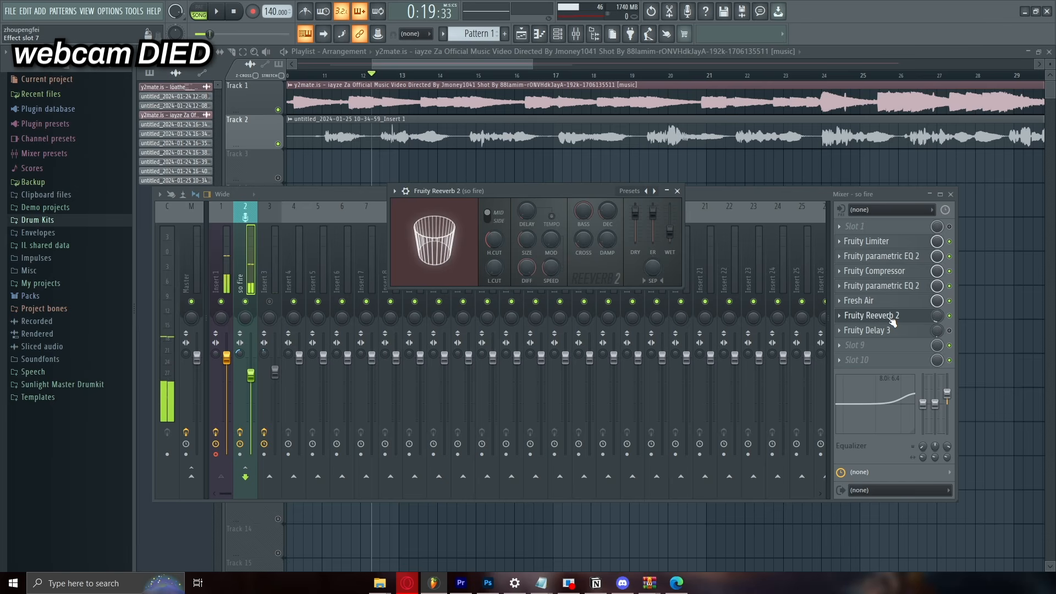
click(891, 318)
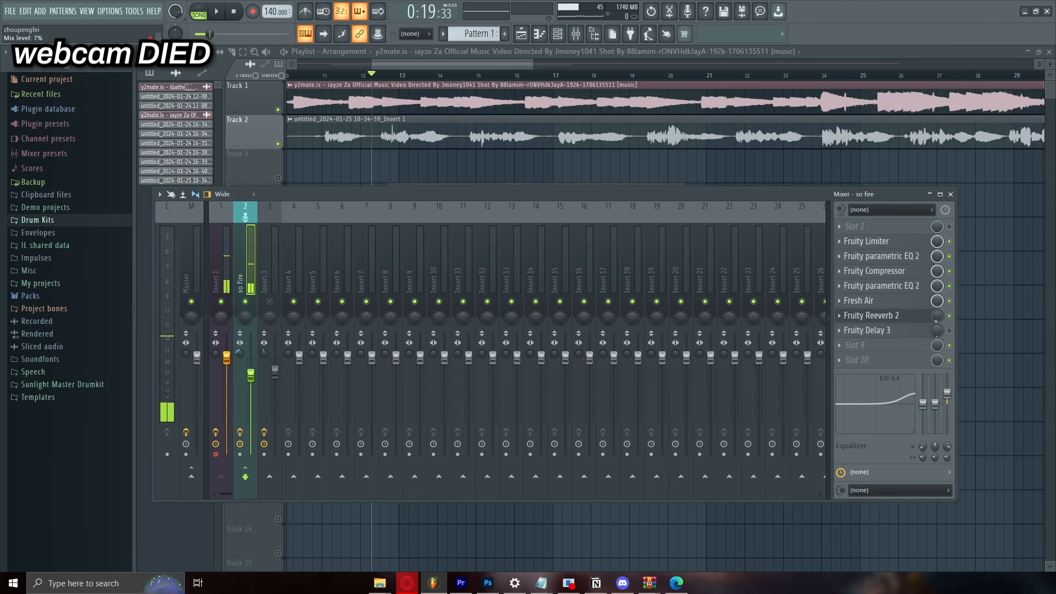
click(869, 330)
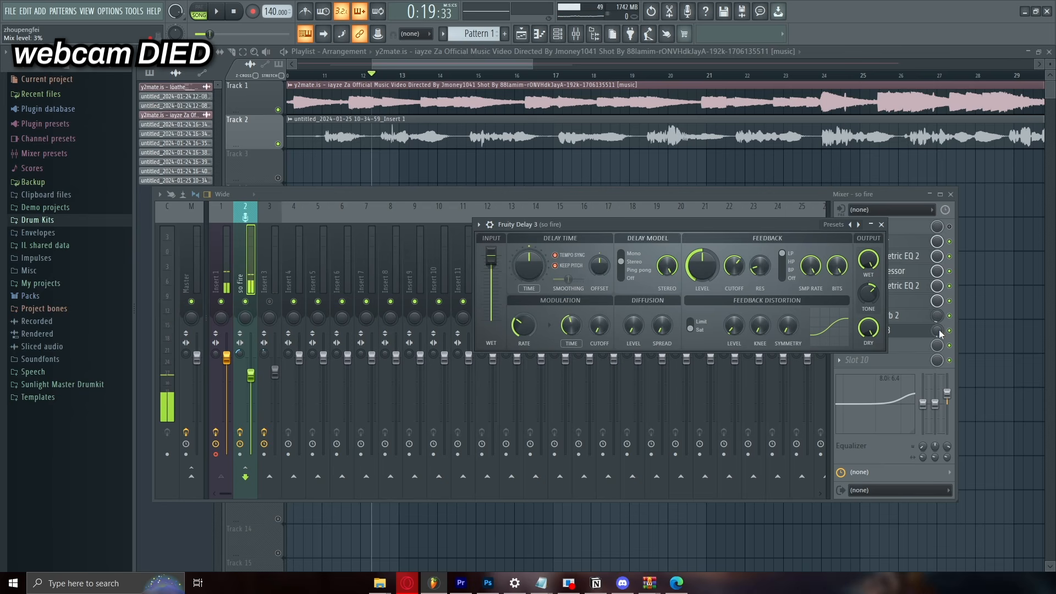
drag(947, 393, 947, 392)
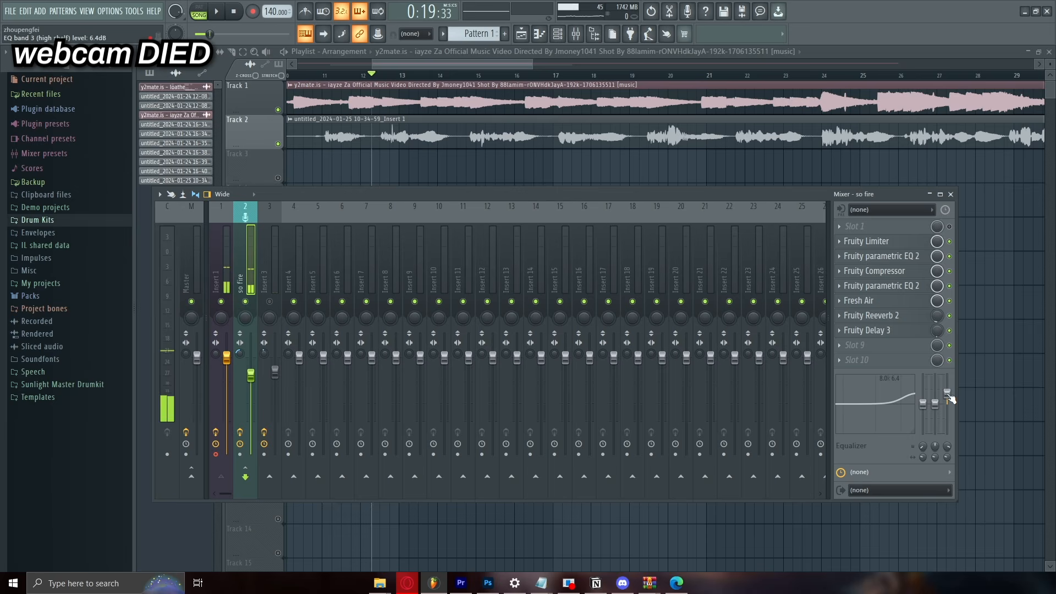
Step: Try adding a send from Insert 1 to the Master alongside its send to so fire, and remove it again
click(221, 268)
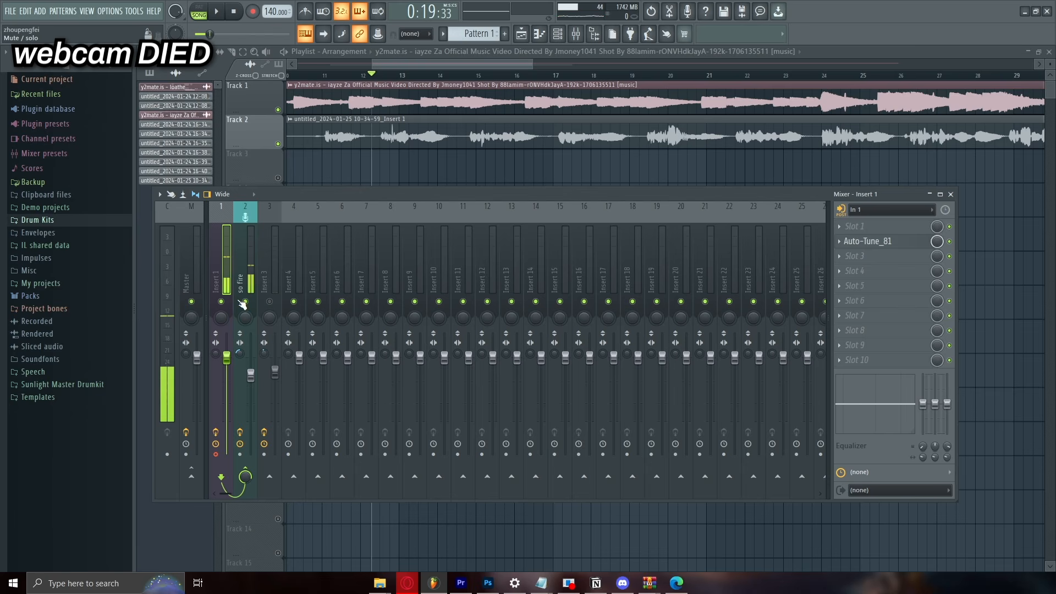
click(594, 323)
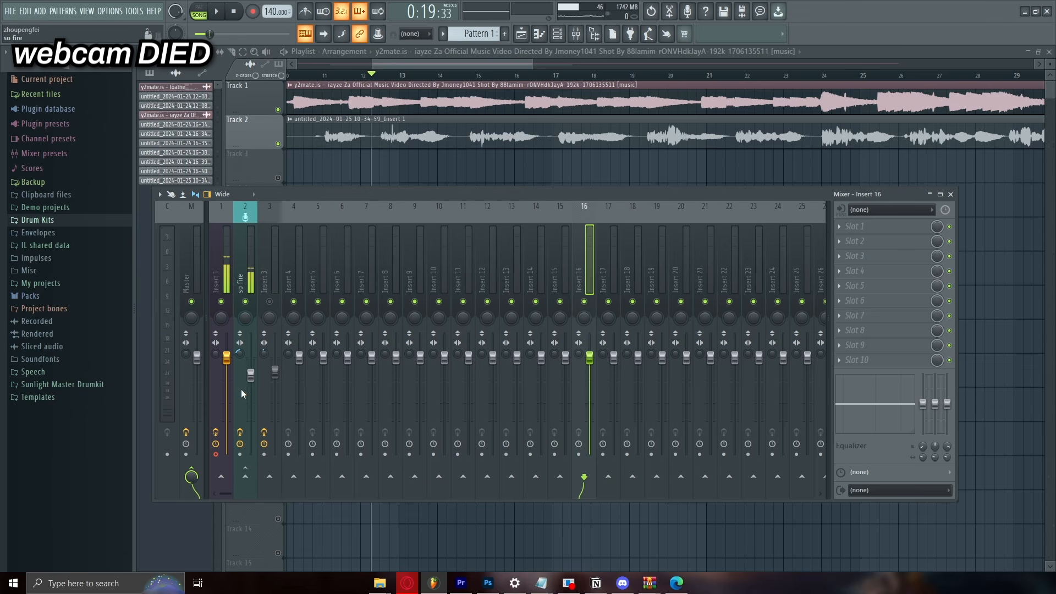
click(221, 269)
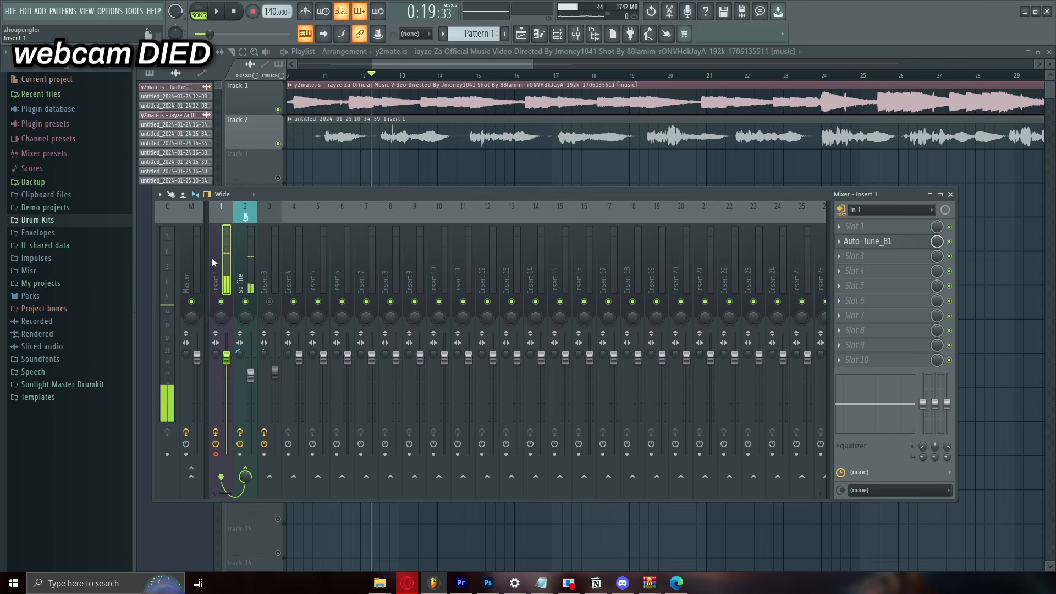
click(193, 475)
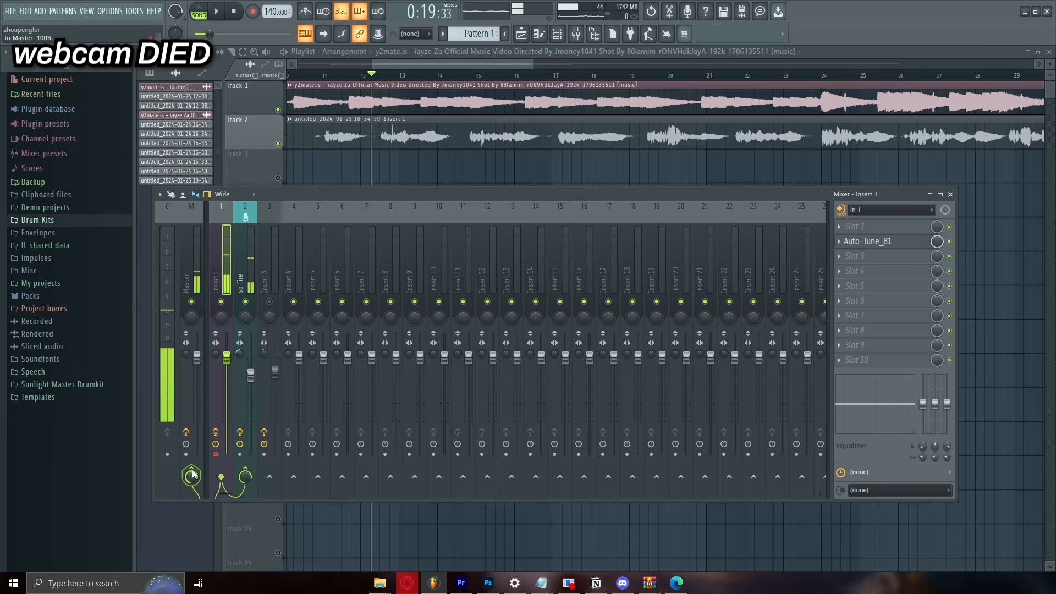
click(192, 476)
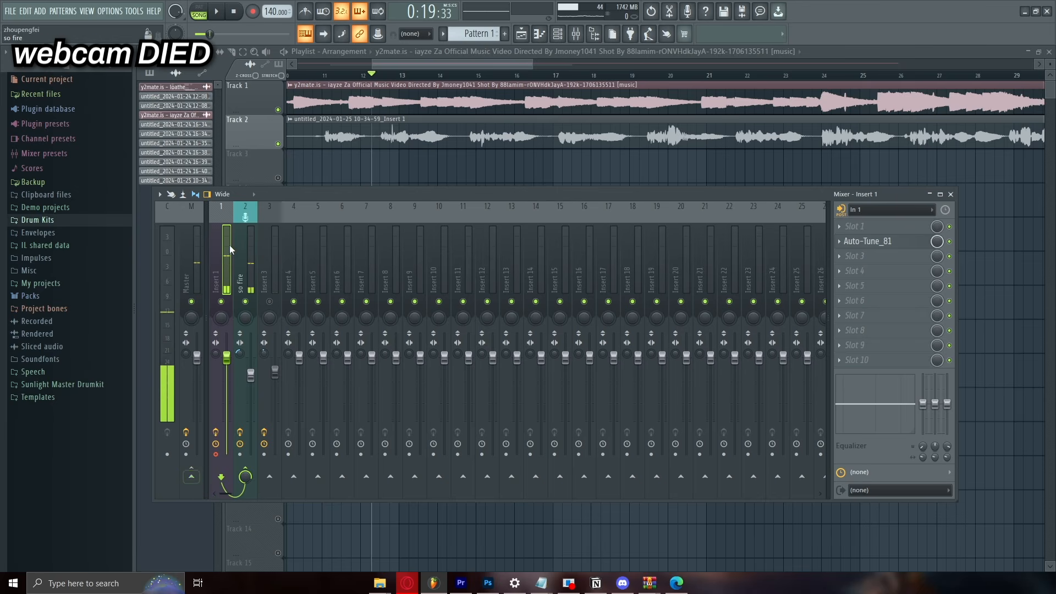
Step: Try routing Insert 1 straight to the Master in place of so fire, and restore its send to so fire
click(245, 474)
click(192, 476)
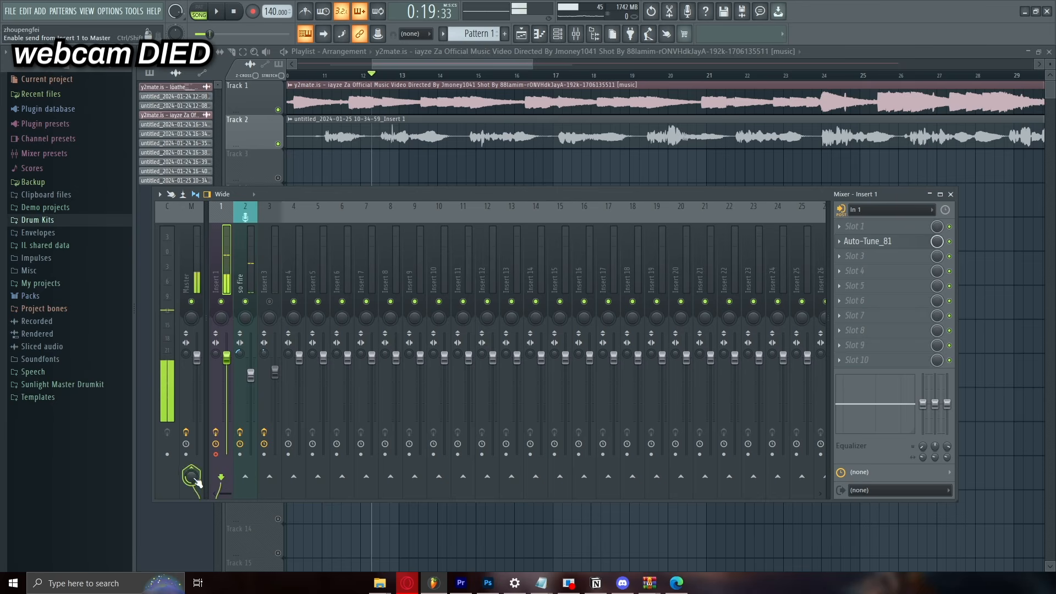
click(192, 475)
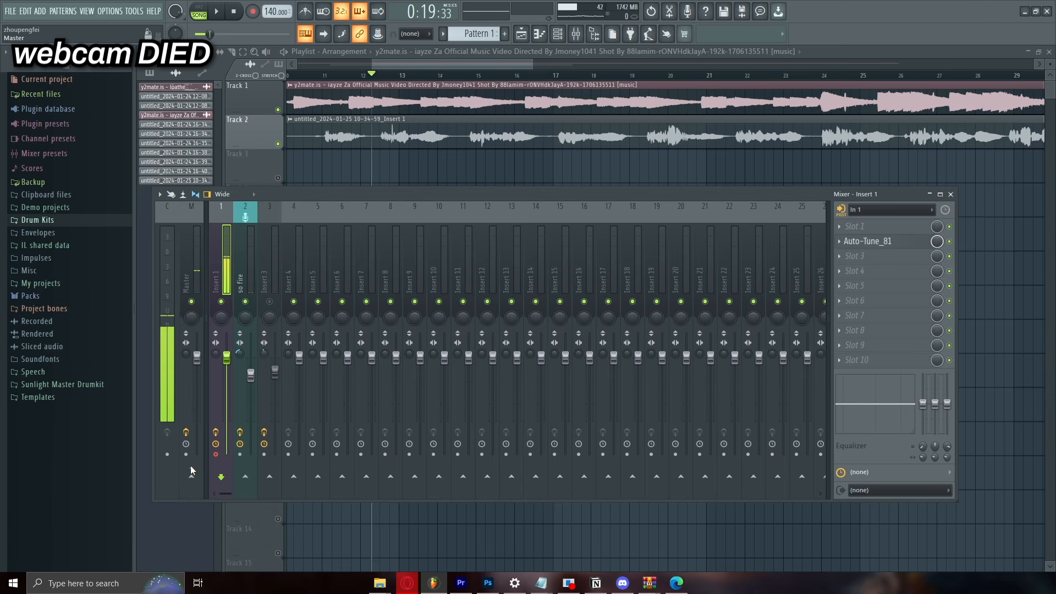
click(246, 477)
click(243, 260)
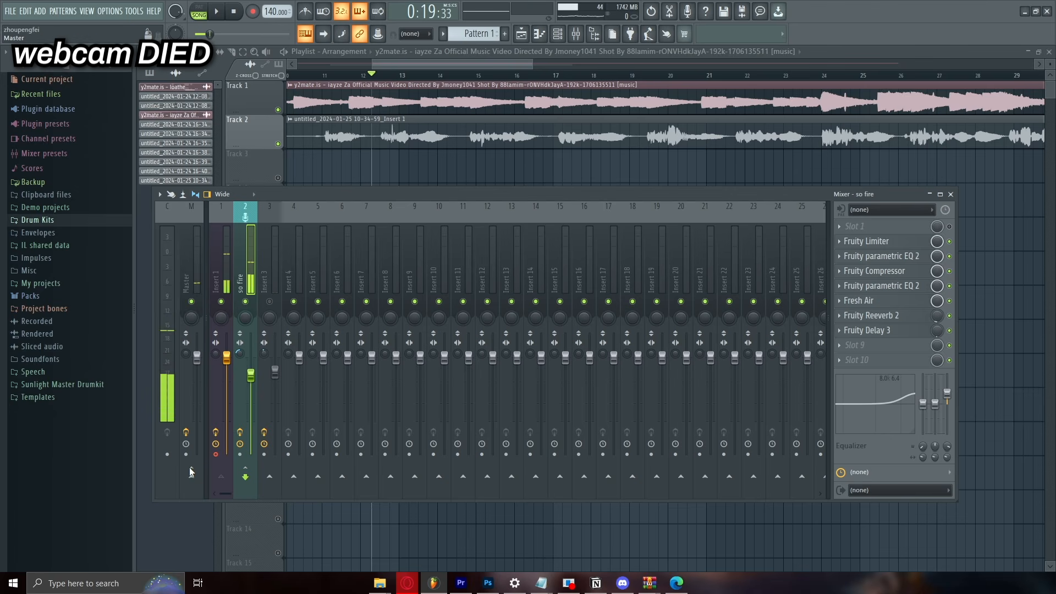
Step: Set Insert 1's audio input to the mono In 1 and arm the track for recording
click(226, 252)
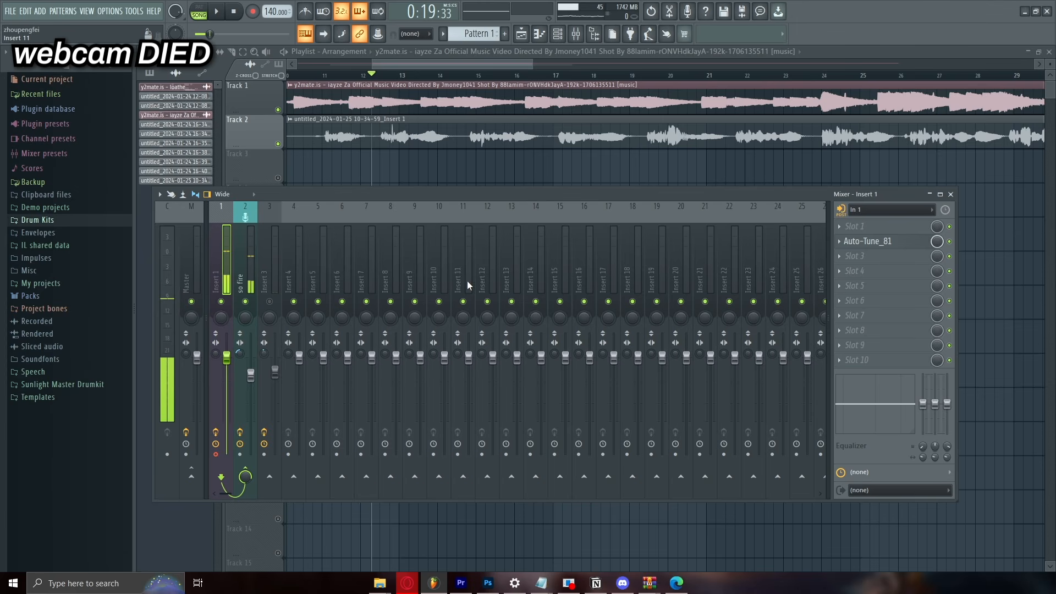
click(886, 212)
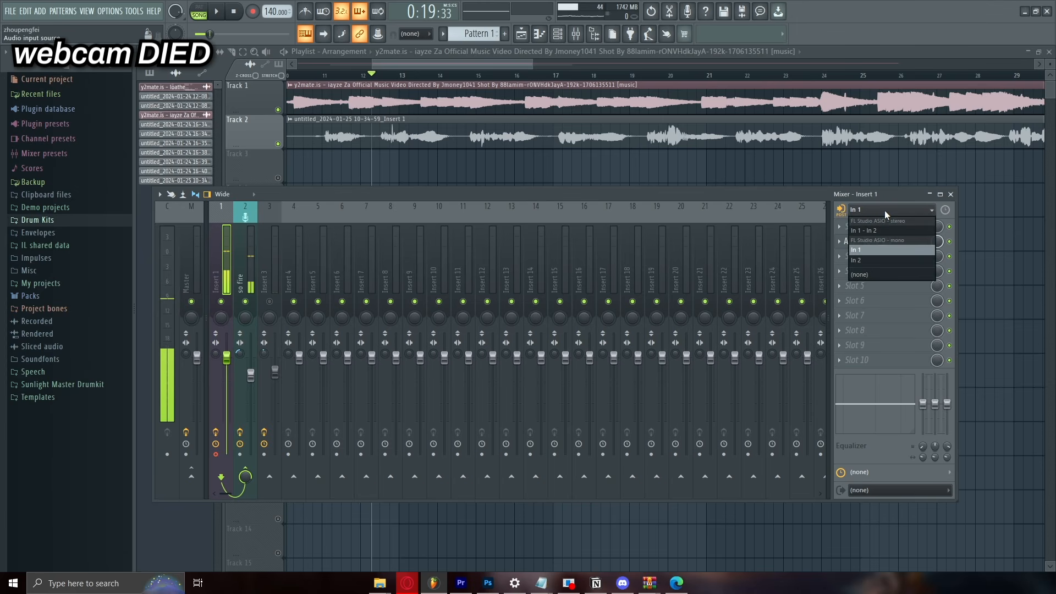
click(876, 245)
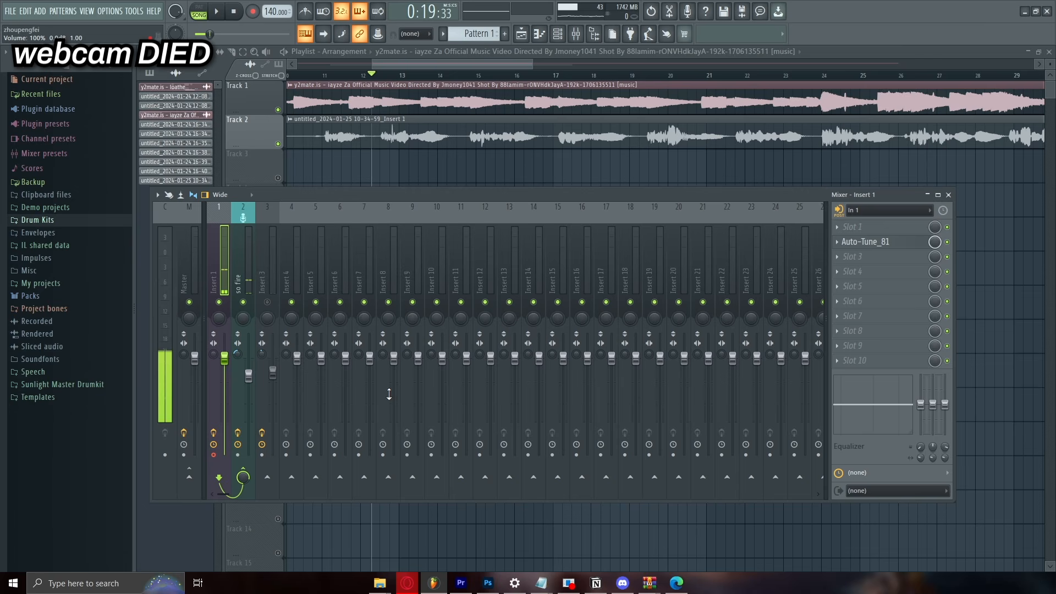
click(214, 455)
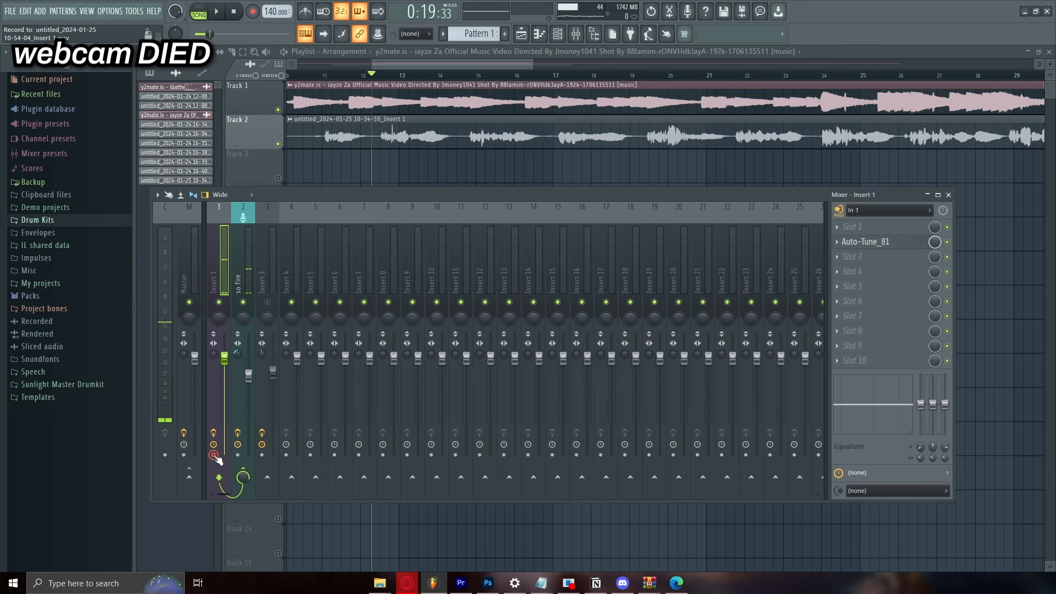
Step: Open Auto-Tune_81 on Insert 1 and move its window clear of the effect slots
click(249, 259)
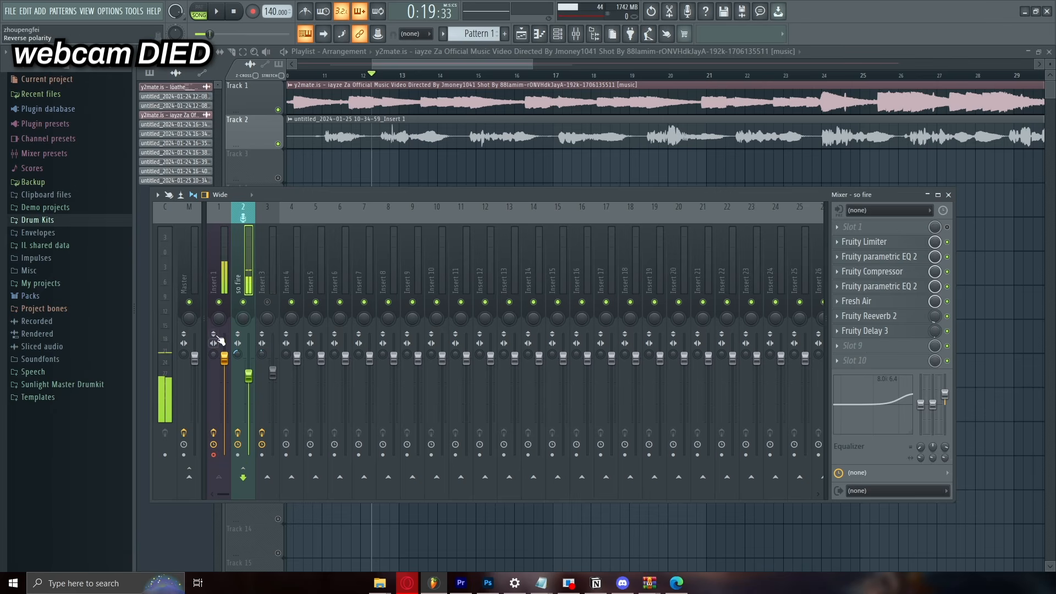
click(214, 272)
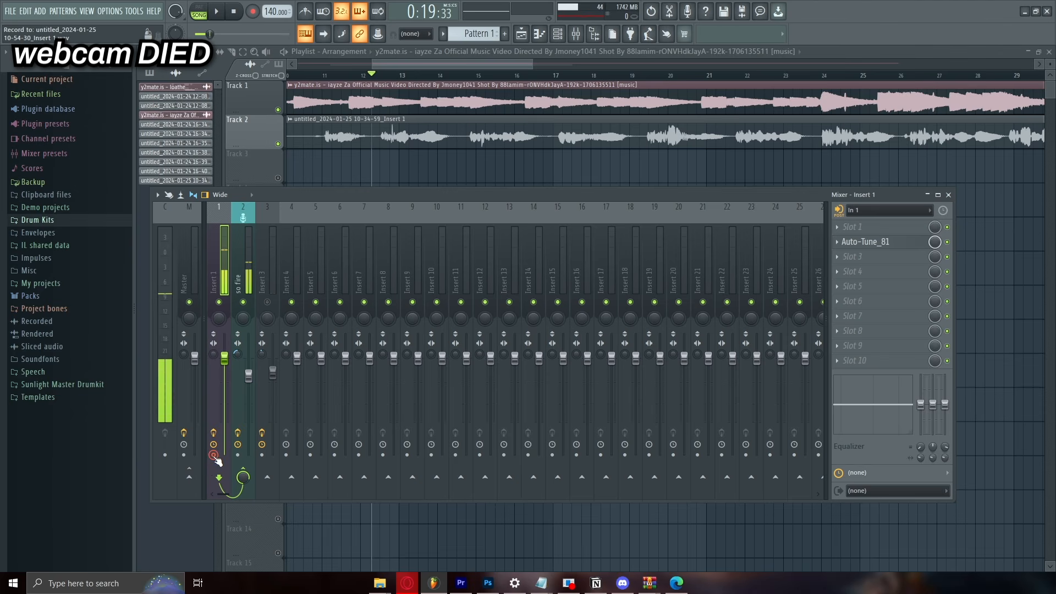
click(877, 248)
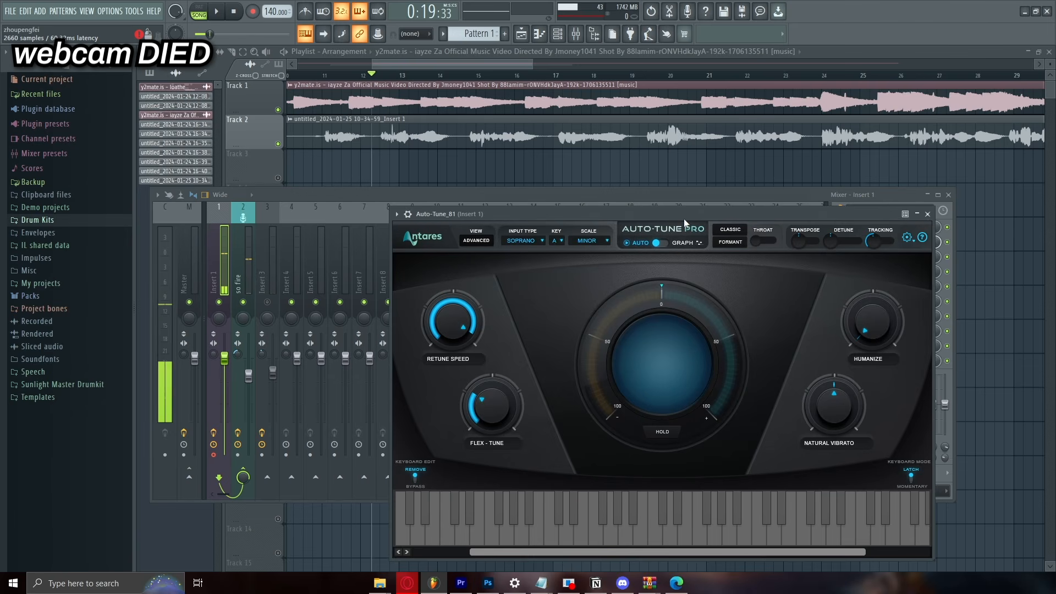
drag(684, 219, 579, 188)
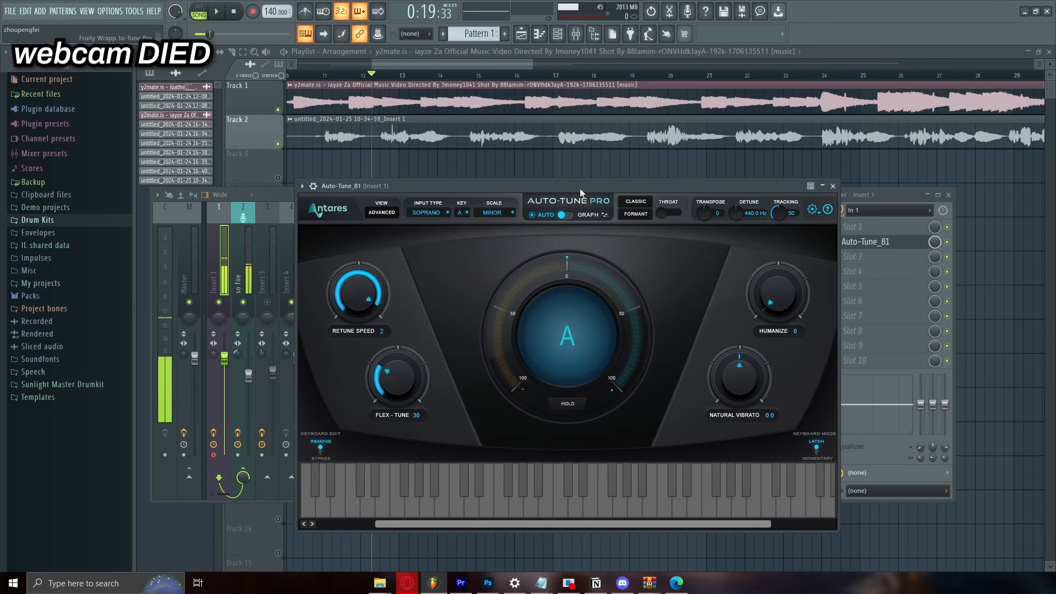
Step: Close the open windows, solo the beat on Track 1, and open Auto-Key on the Master mixer track
key(F12)
right_click(278, 110)
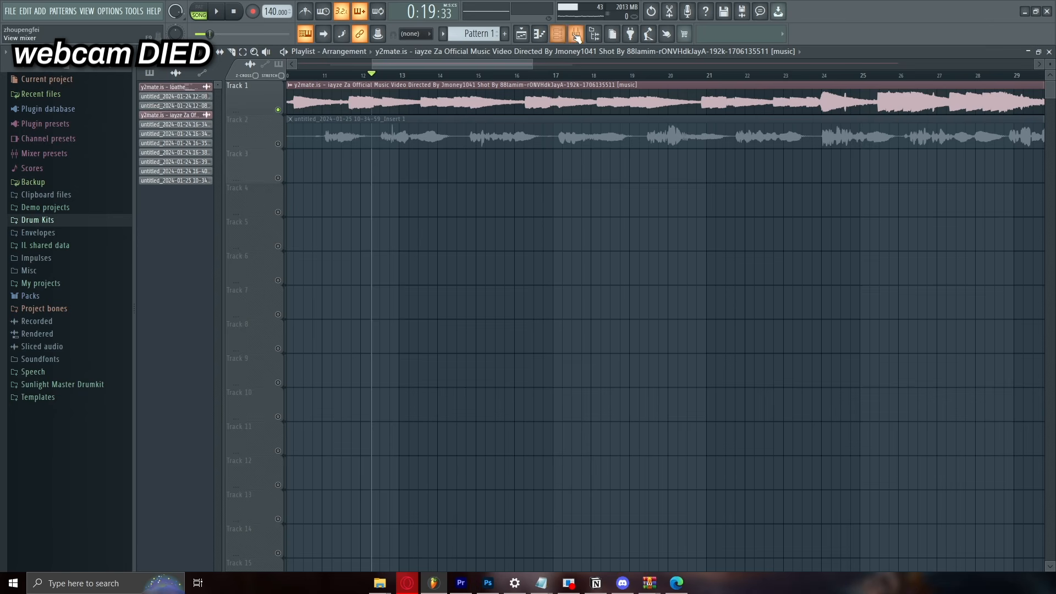
key(F9)
click(879, 257)
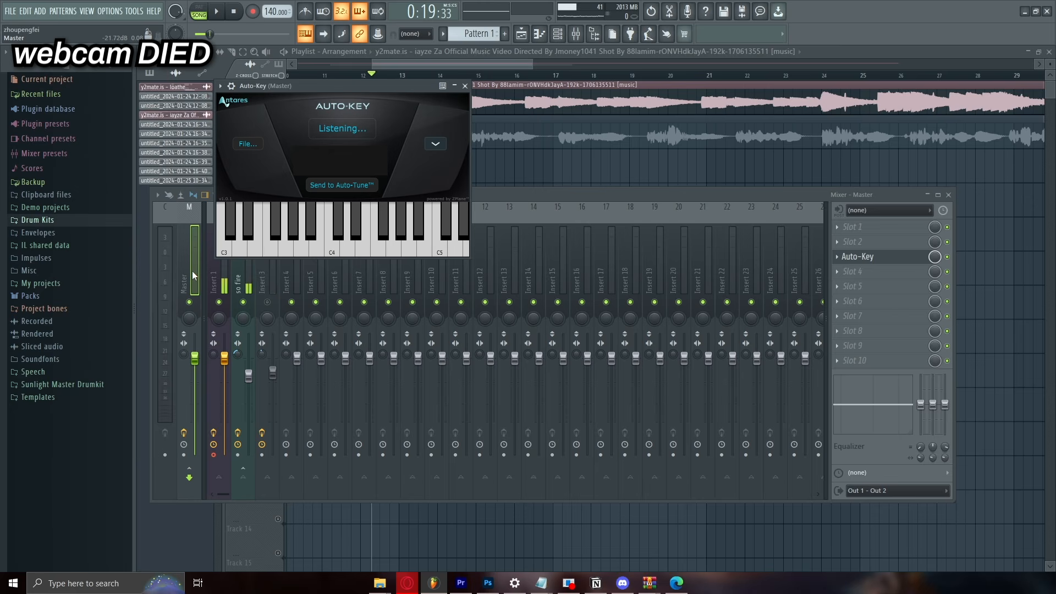
Step: Open Auto-Tune_81 on Insert 1 beside Auto-Key, stop playback, and compare its key, scale and detune settings with the detected key
click(218, 264)
click(893, 242)
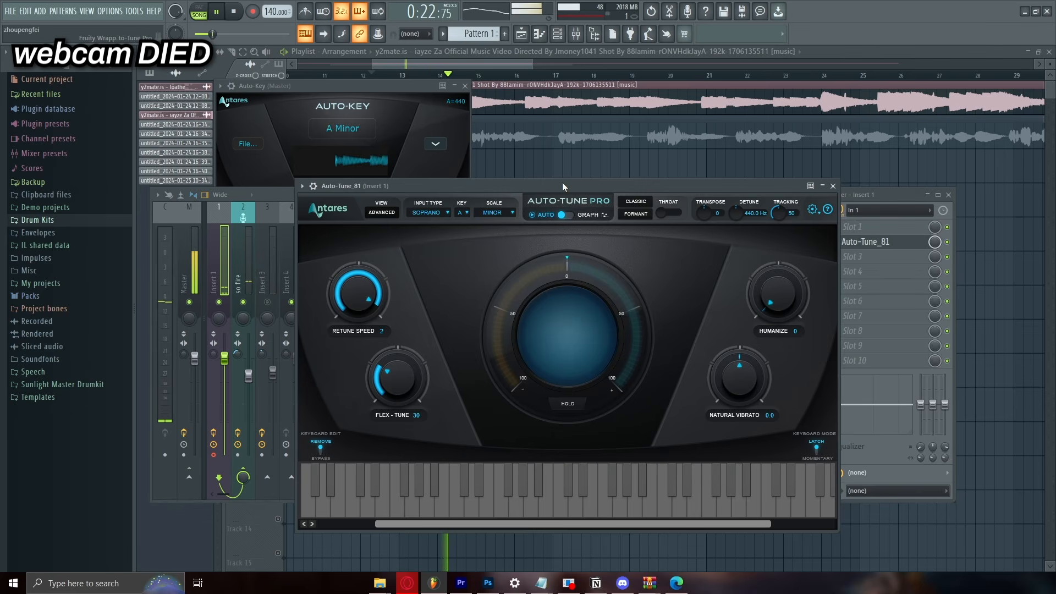
key(space)
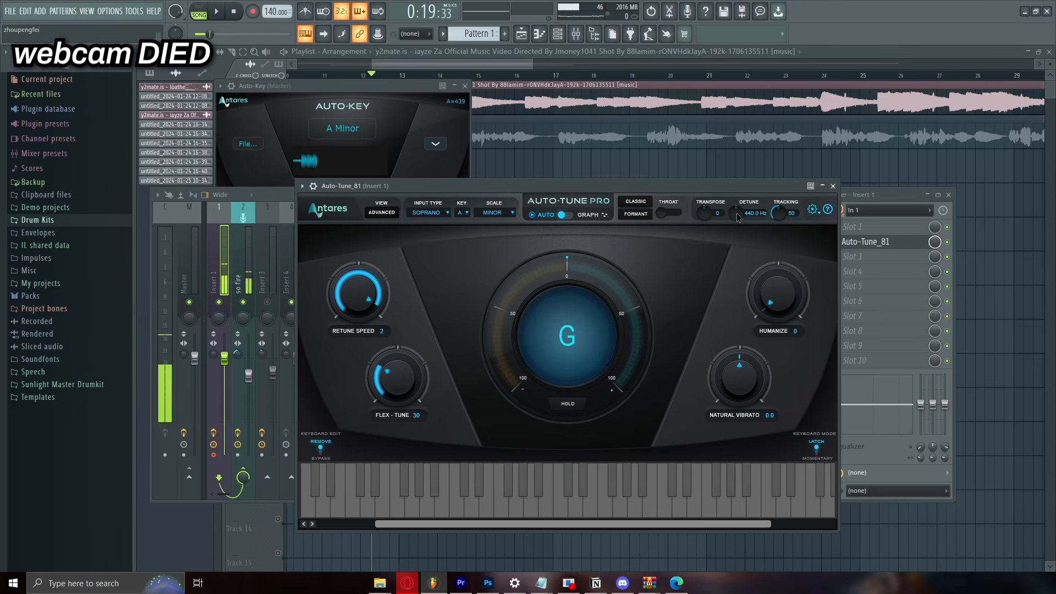
drag(734, 217, 739, 221)
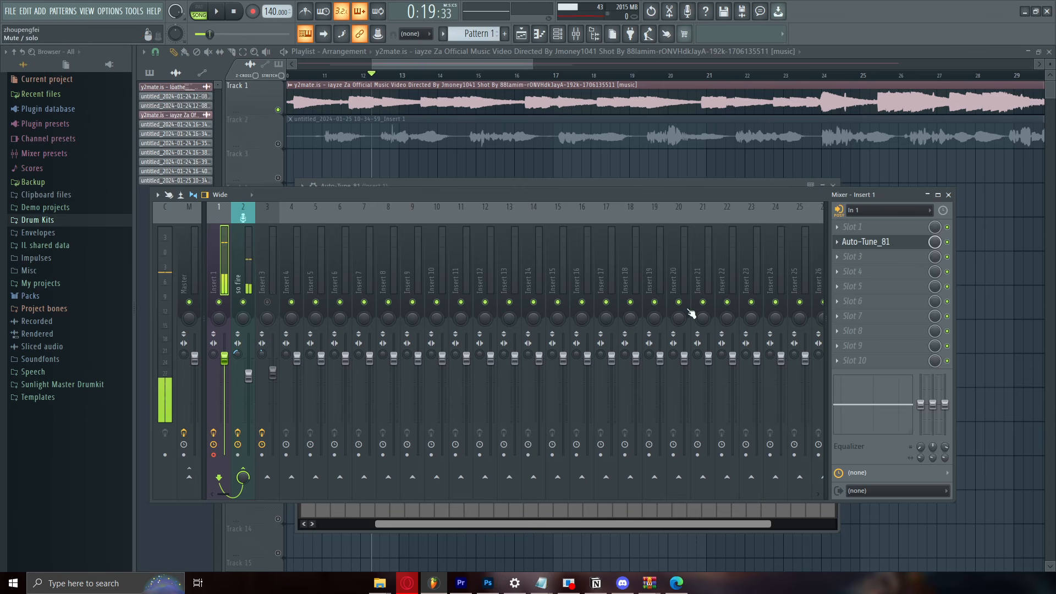
Step: Examine the effect chains and routing of Insert 1, so fire and Insert 3, and look at the neighbouring tracks Insert 4 and Insert 5
click(243, 261)
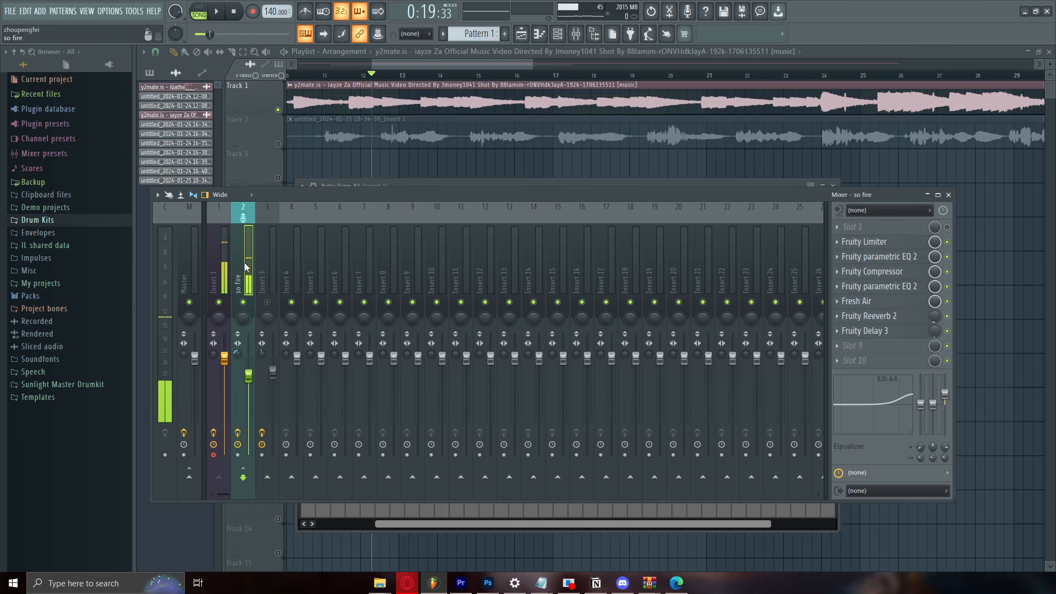
click(228, 275)
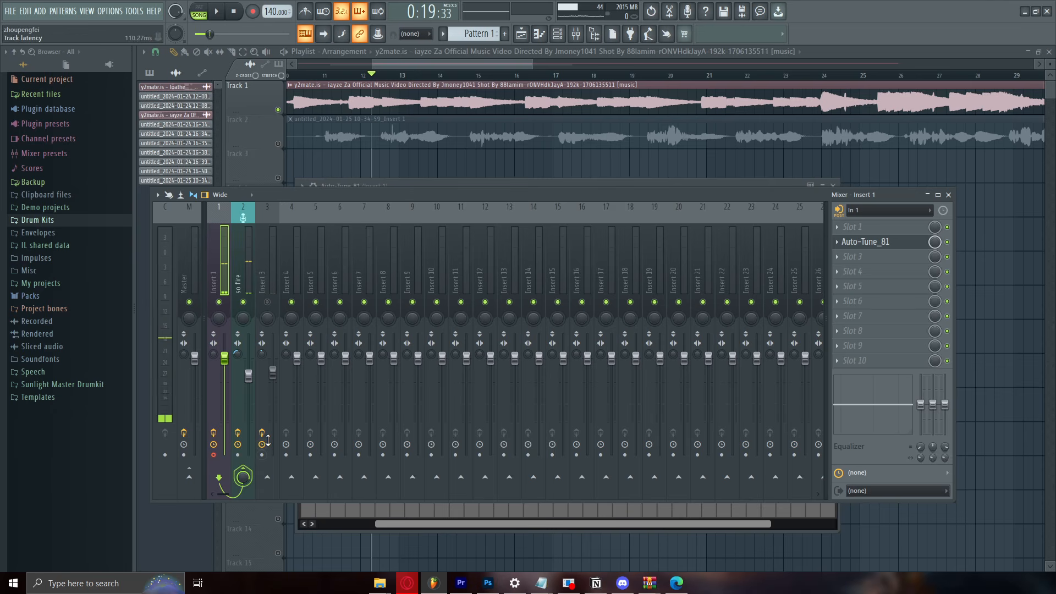
click(268, 256)
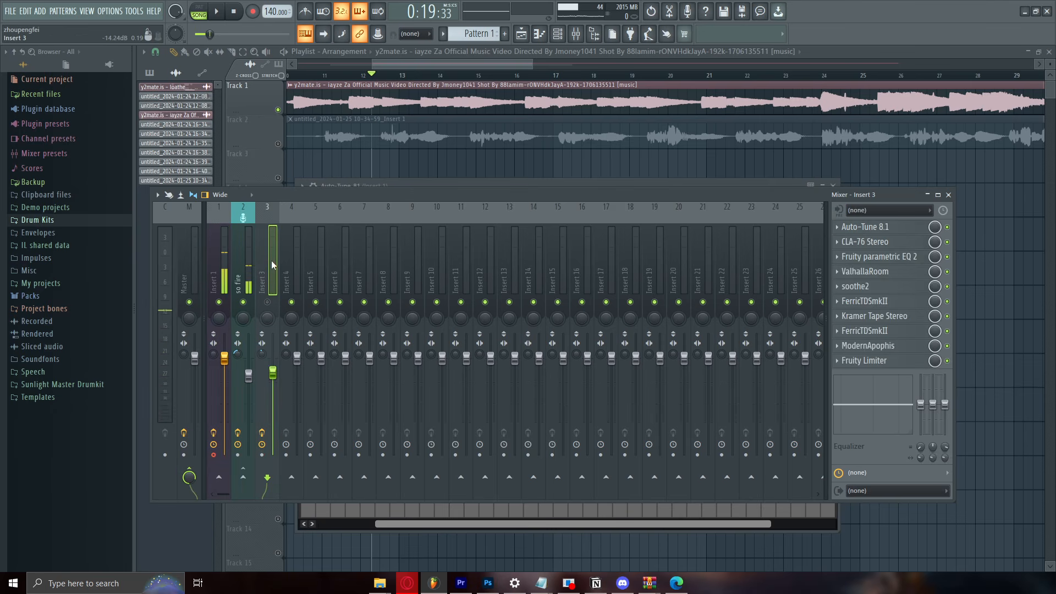
click(243, 254)
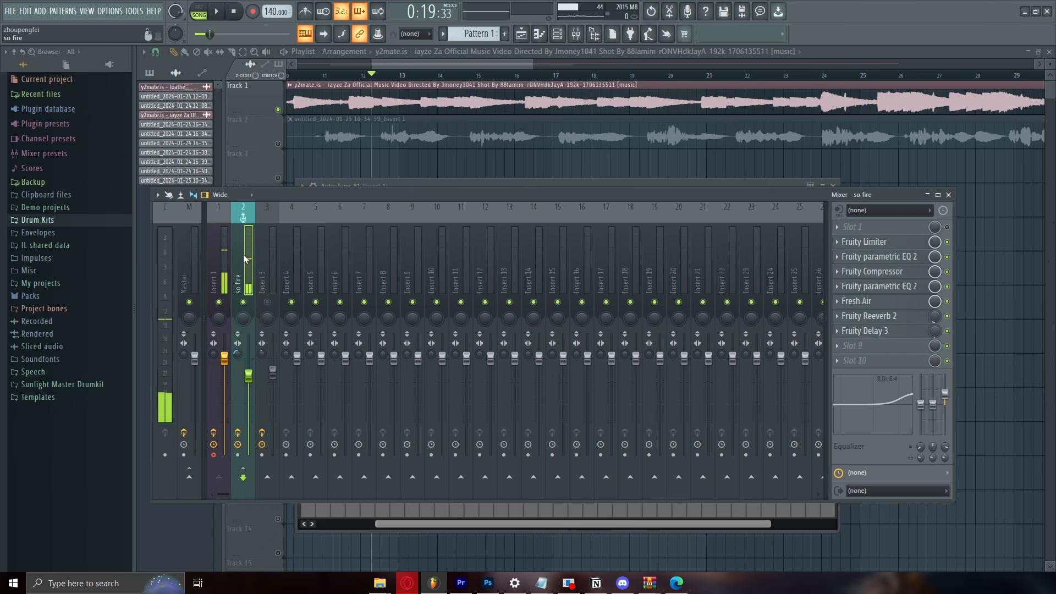
click(290, 253)
click(315, 262)
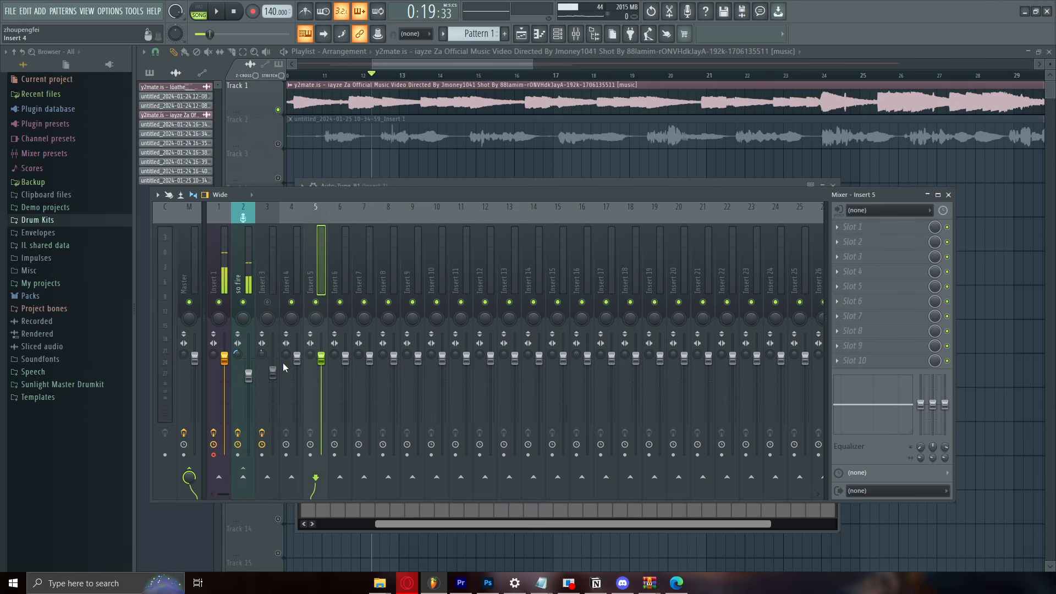
drag(265, 255, 316, 257)
click(311, 255)
click(248, 248)
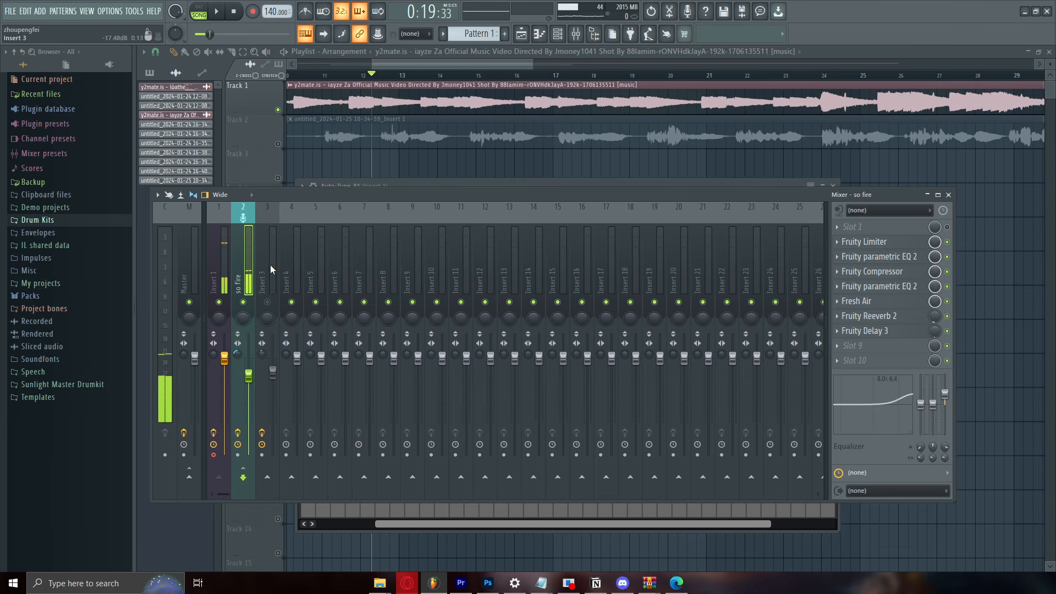
click(269, 265)
click(295, 259)
click(322, 255)
click(248, 256)
click(222, 262)
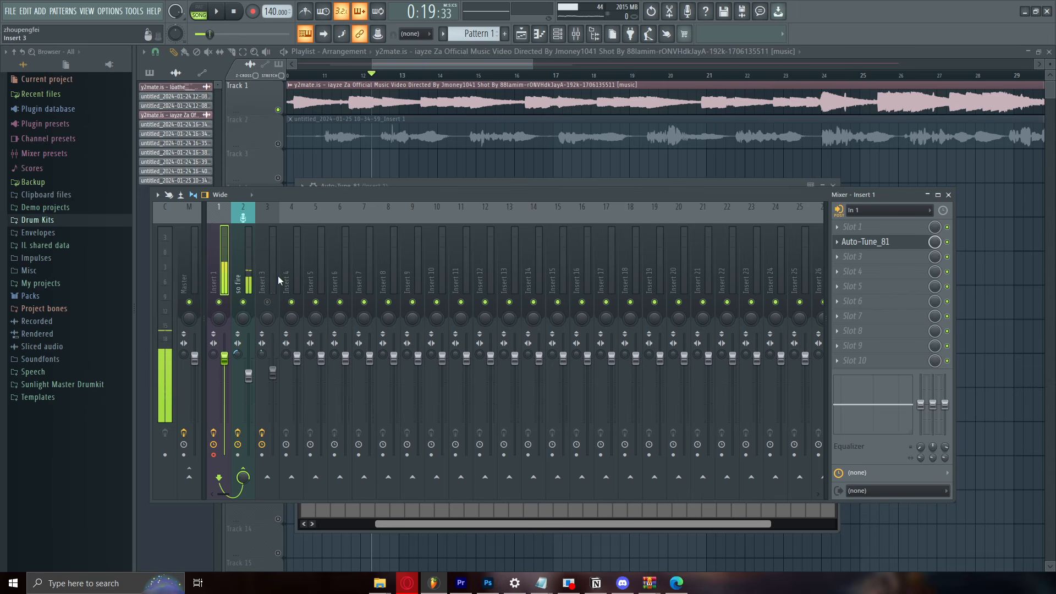
Step: Load the ads preset onto Insert 4 and switch Insert 1's send from so fire to ads
click(293, 288)
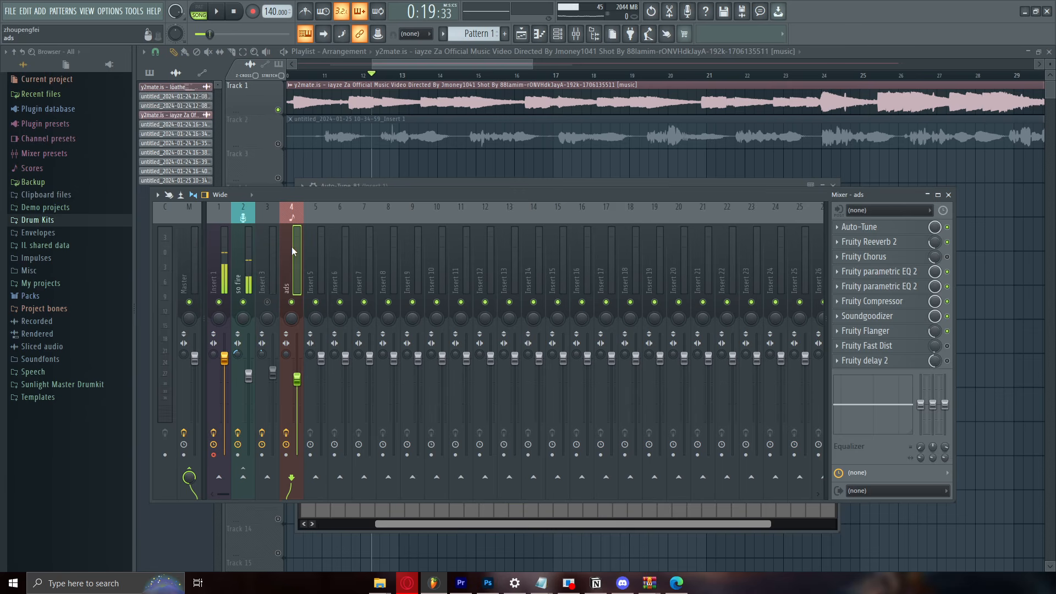
click(216, 254)
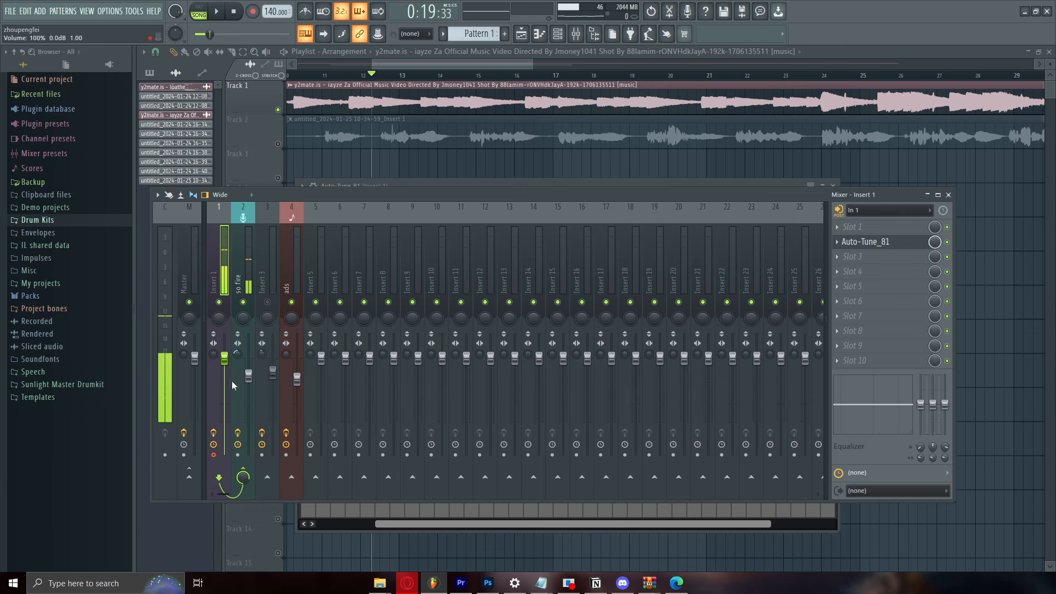
click(243, 475)
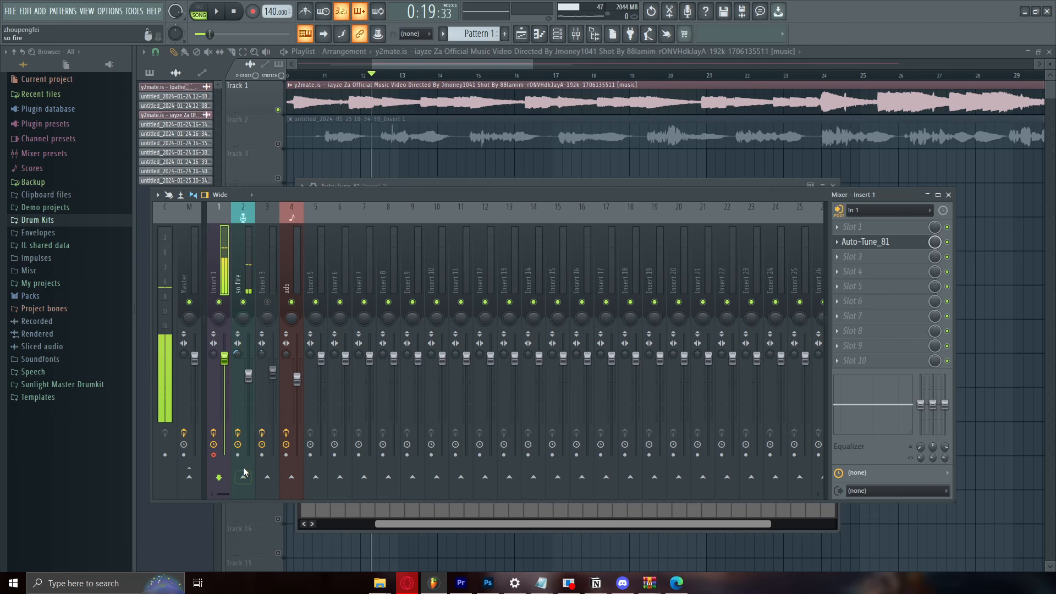
click(248, 273)
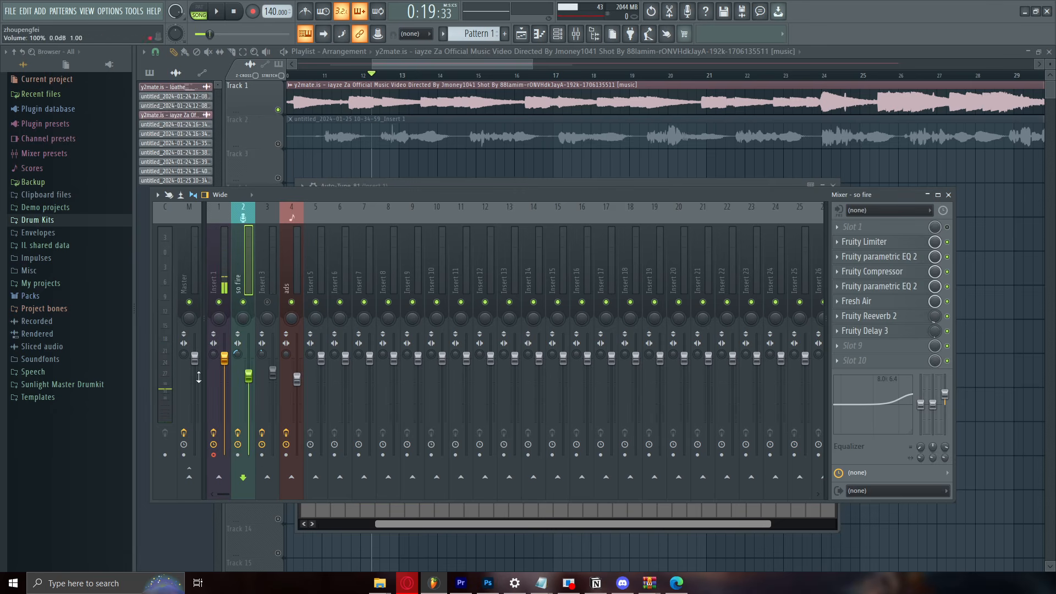
click(218, 380)
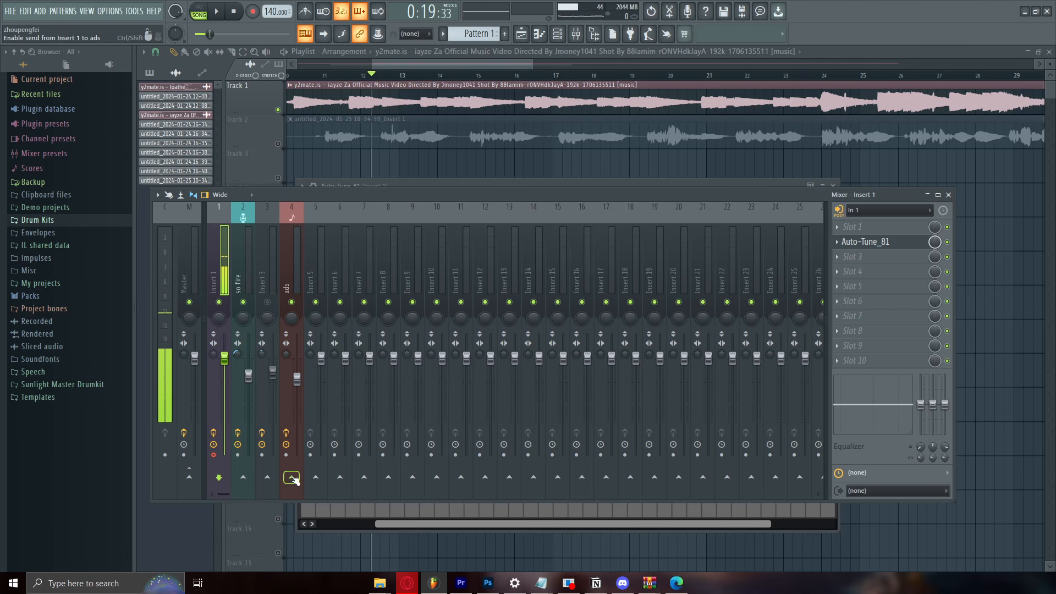
click(291, 477)
Step: Disable the ads track's send to the Master and remove Auto-Tune from its first effect slot
click(292, 266)
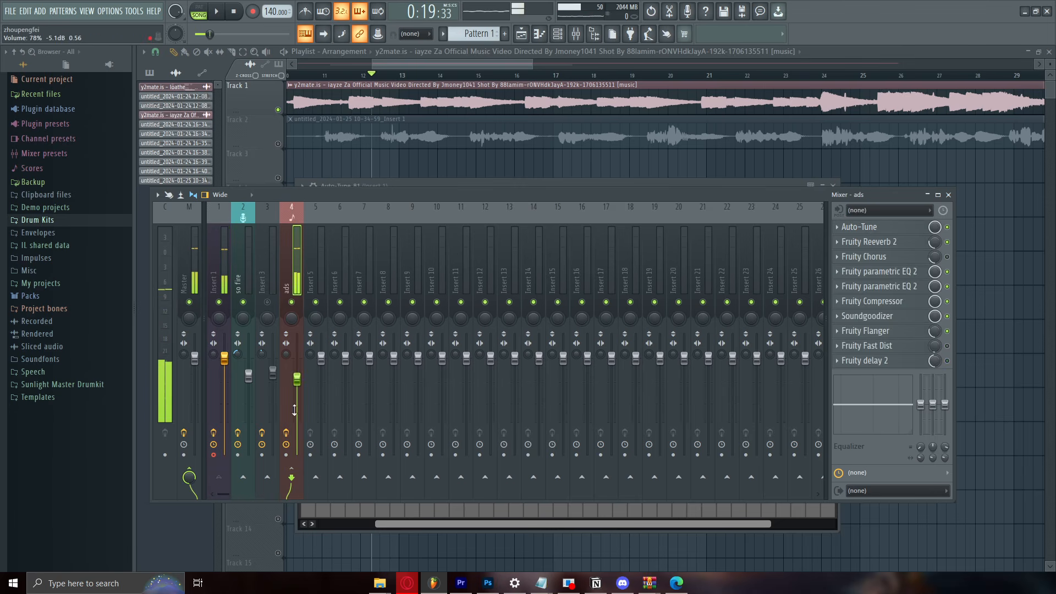
click(189, 478)
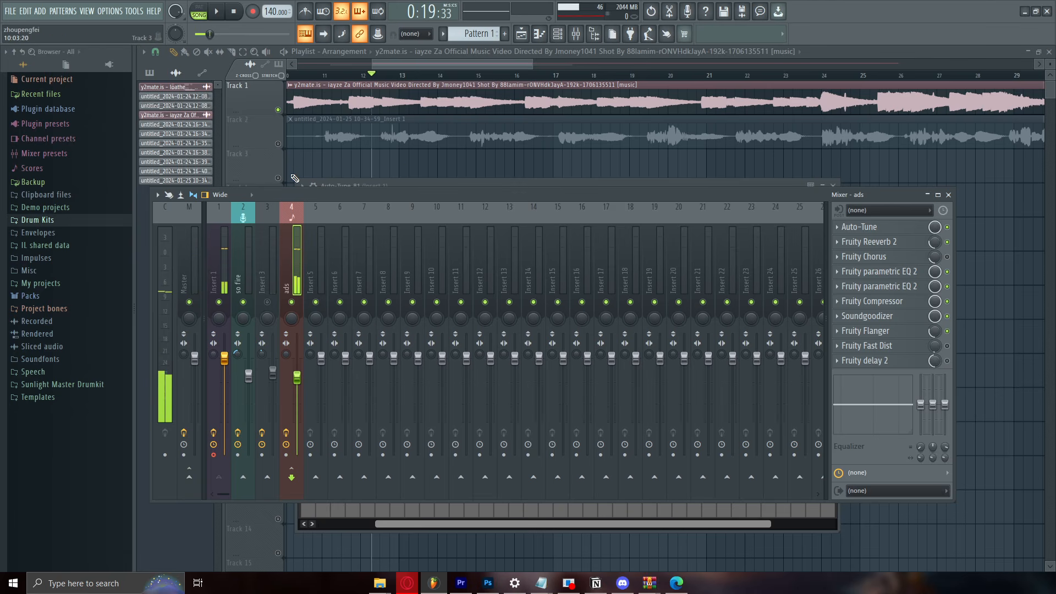
click(849, 226)
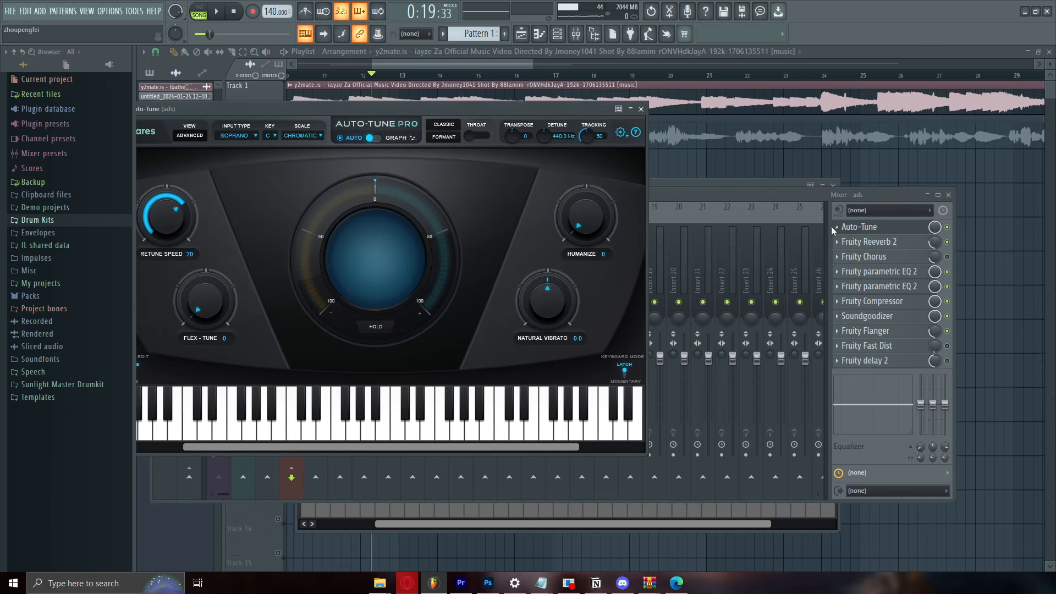
click(832, 230)
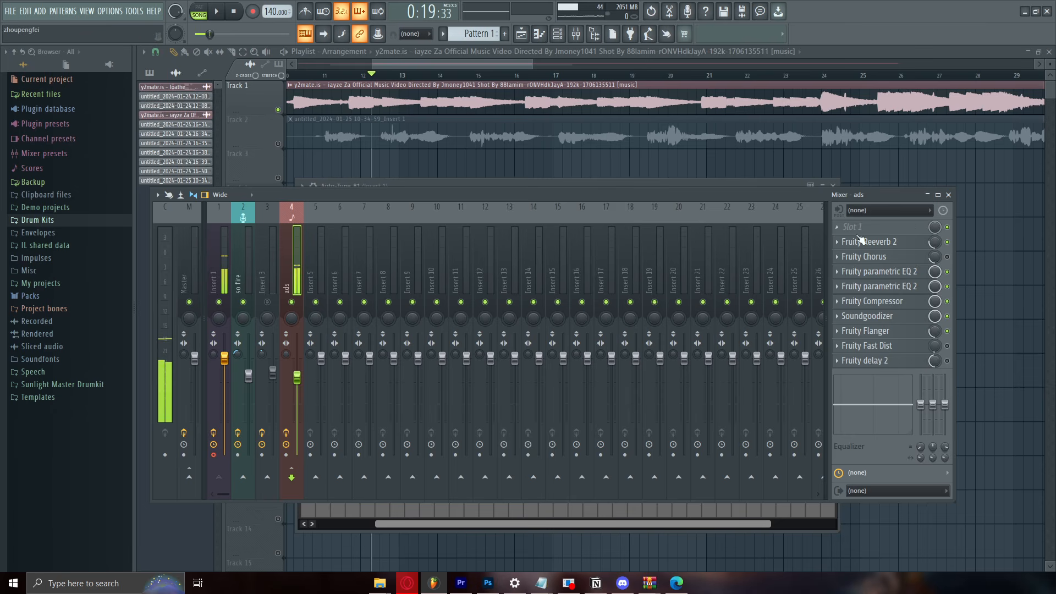
click(219, 262)
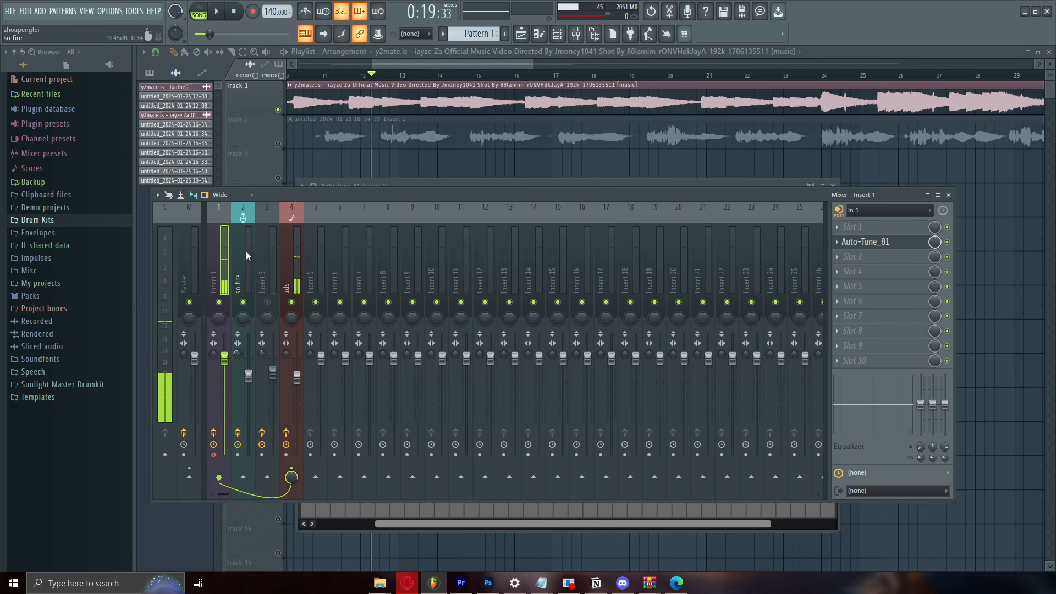
click(296, 237)
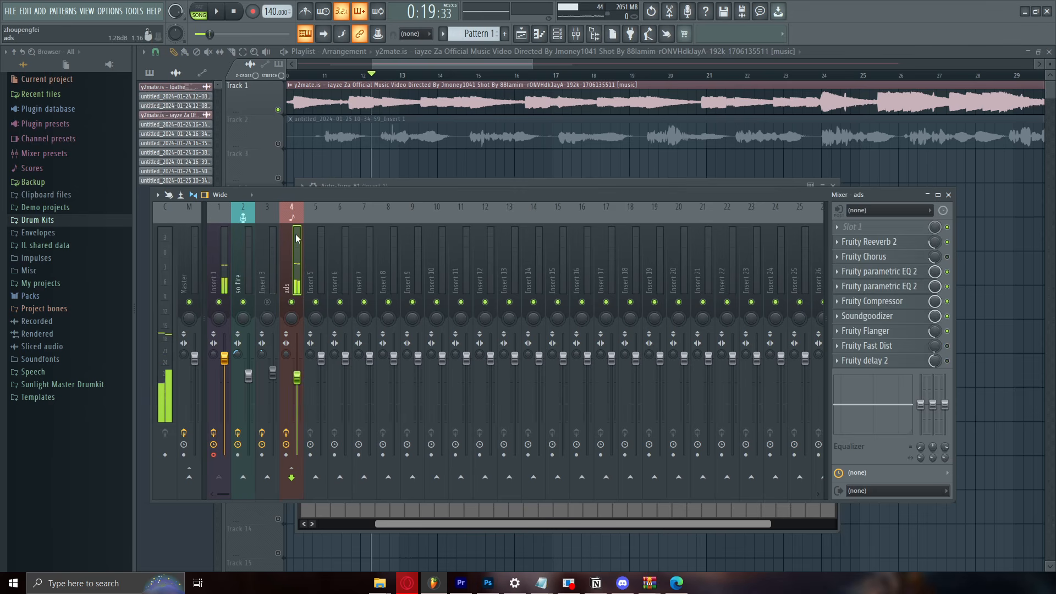